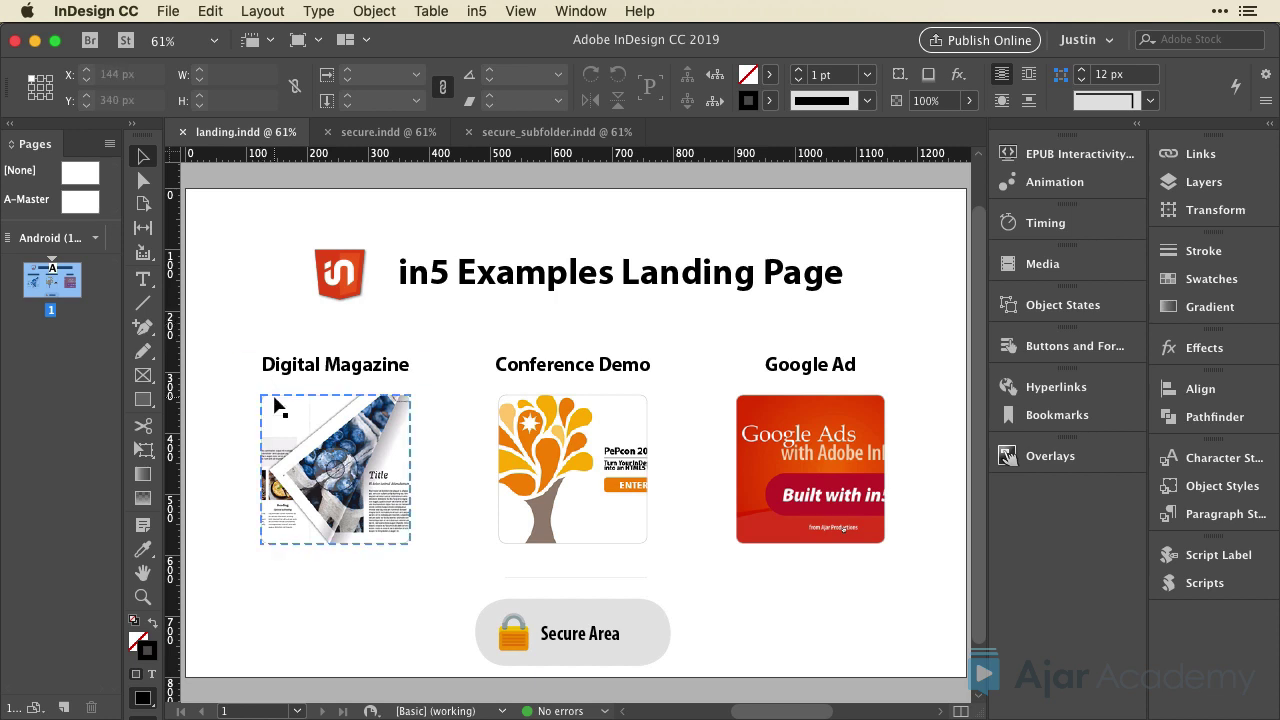
pyautogui.click(278, 405)
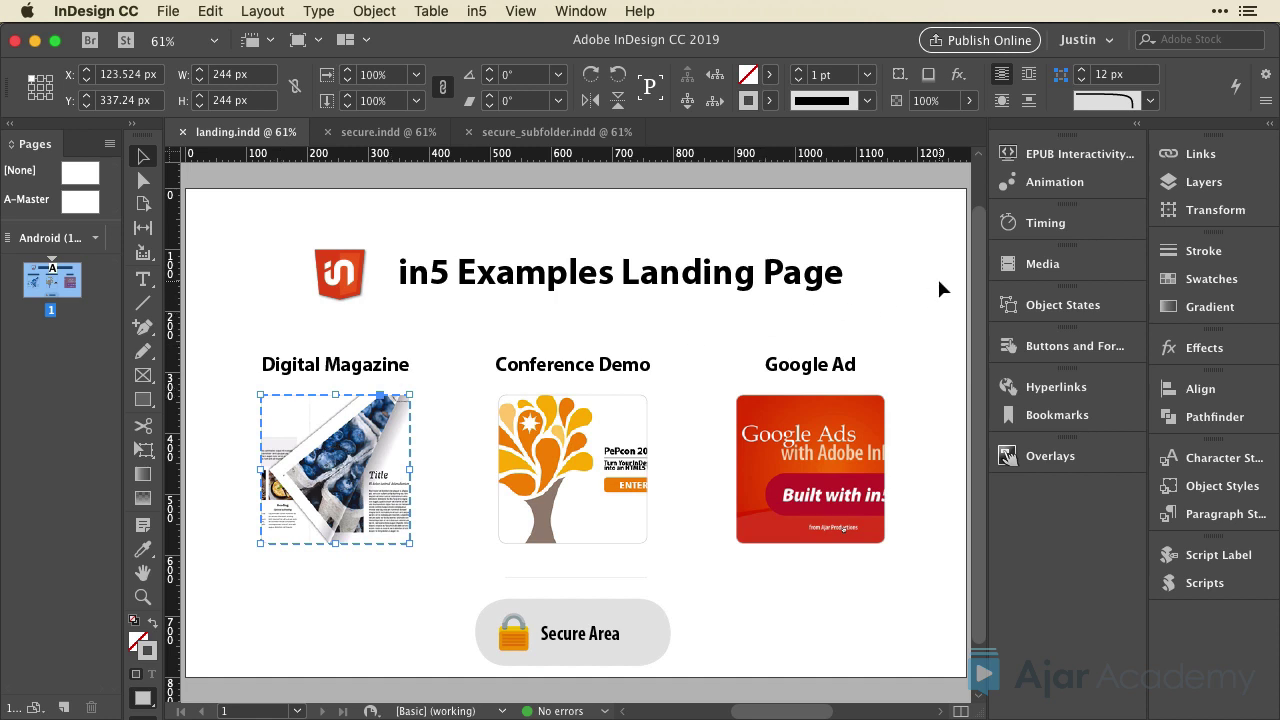
pyautogui.click(1035, 393)
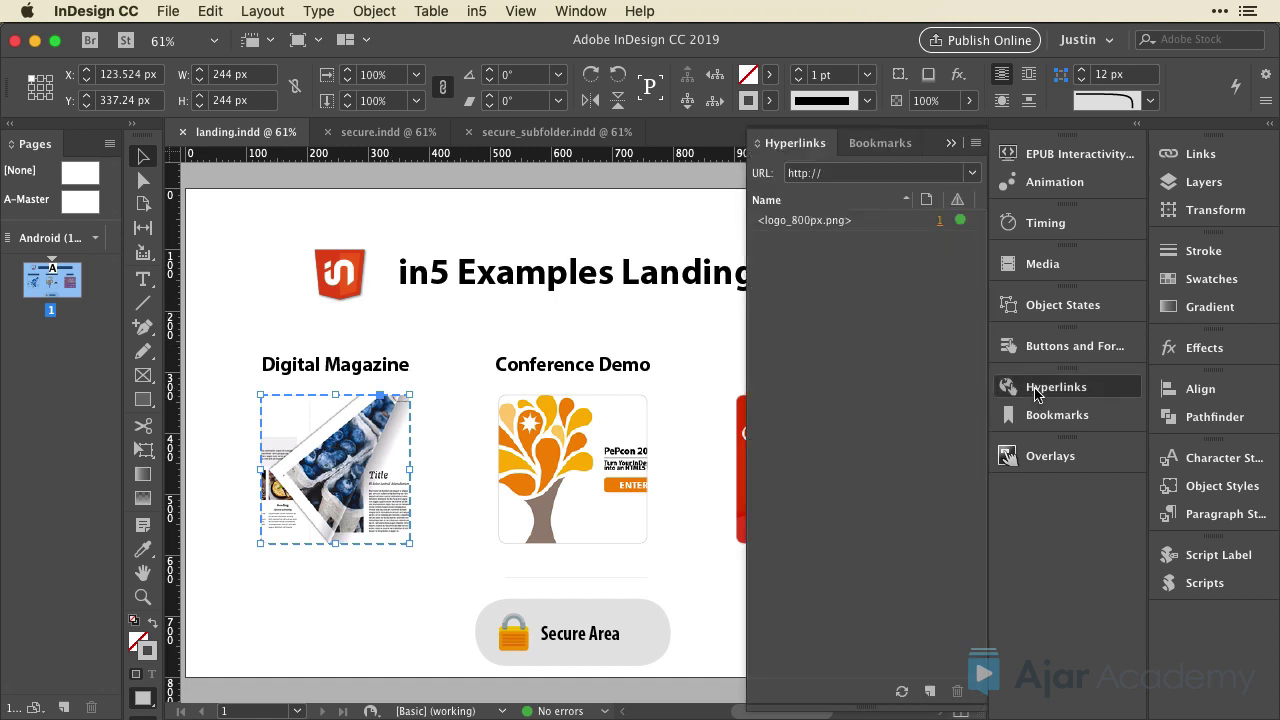
pyautogui.click(583, 10)
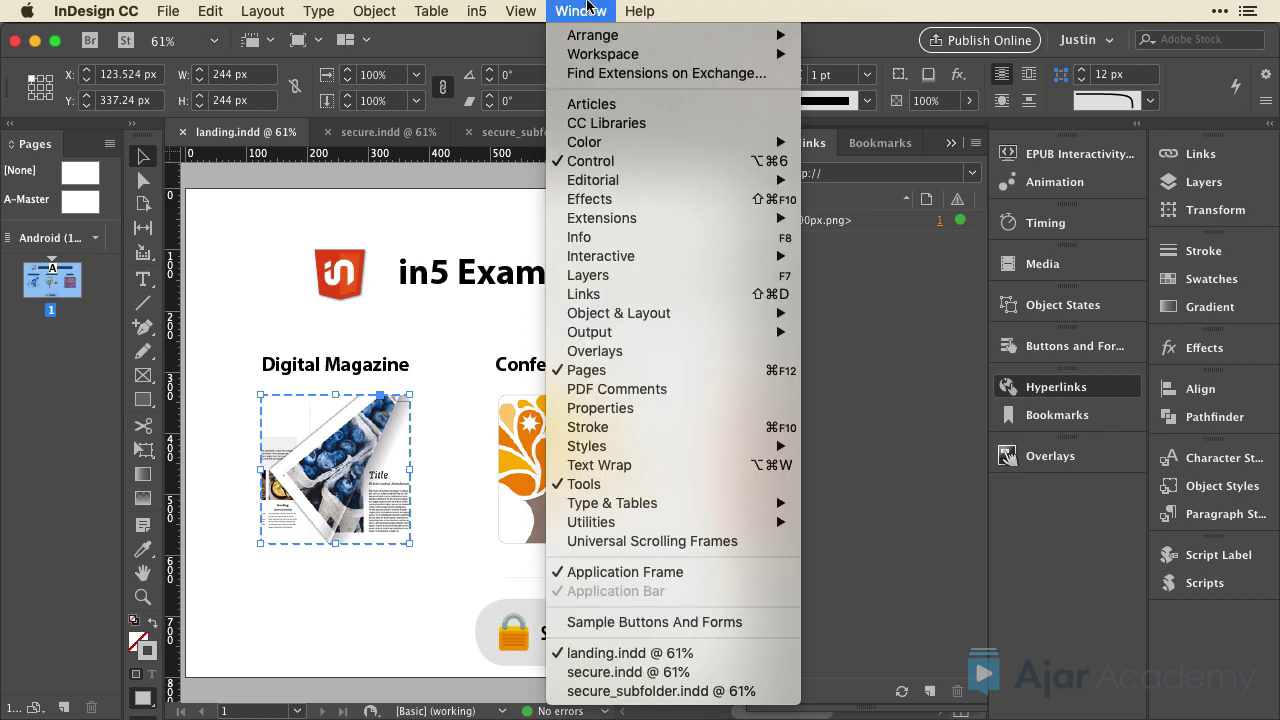
pyautogui.moveTo(638, 256)
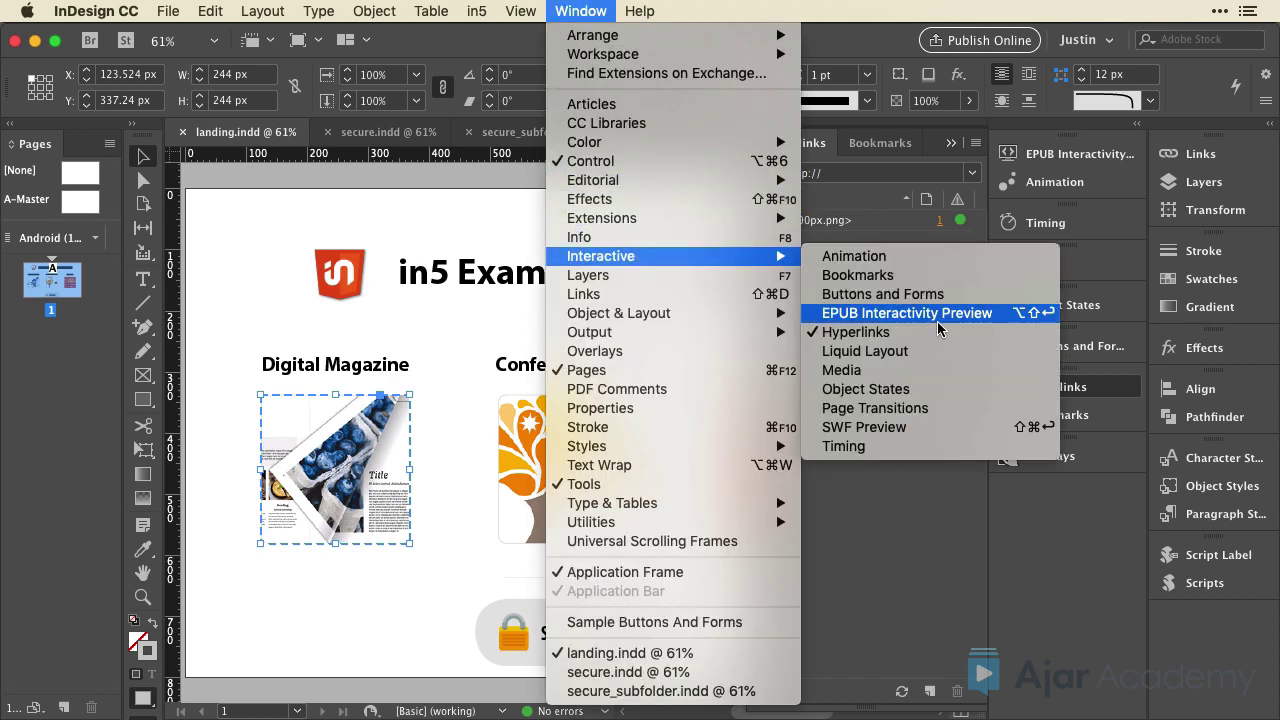
pyautogui.click(918, 535)
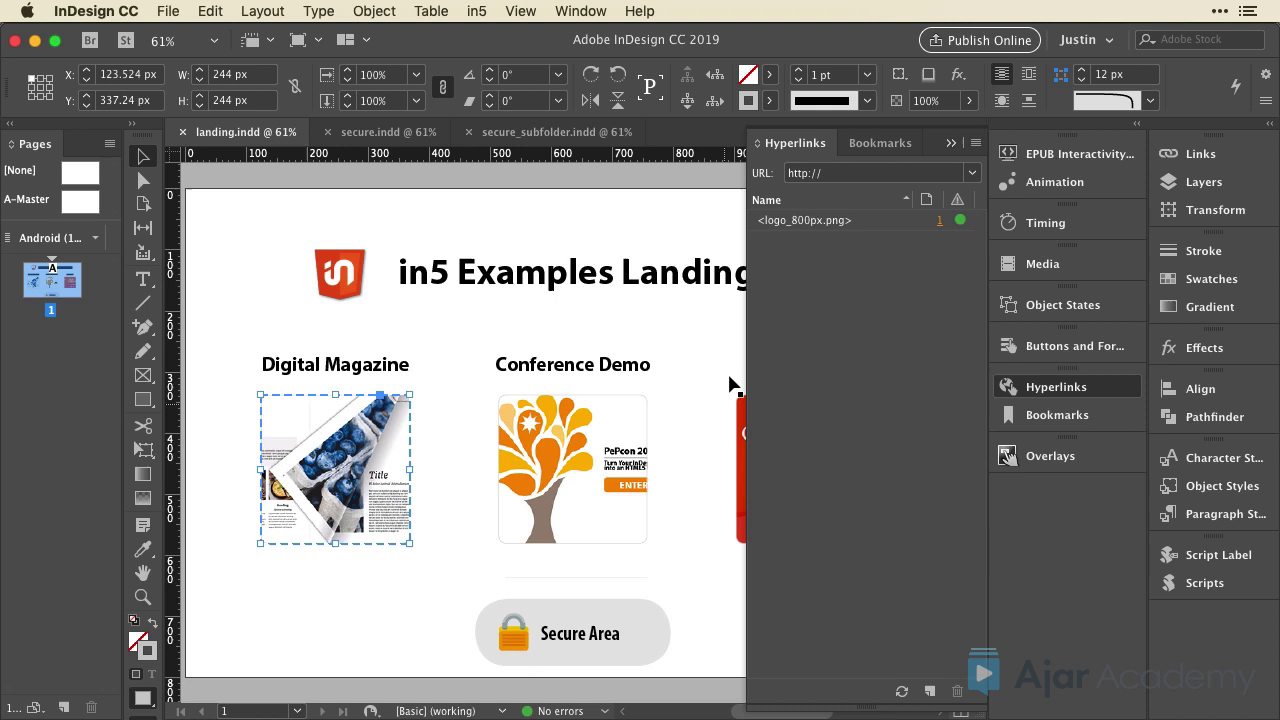
pyautogui.moveTo(834, 173); pyautogui.dragTo(788, 174)
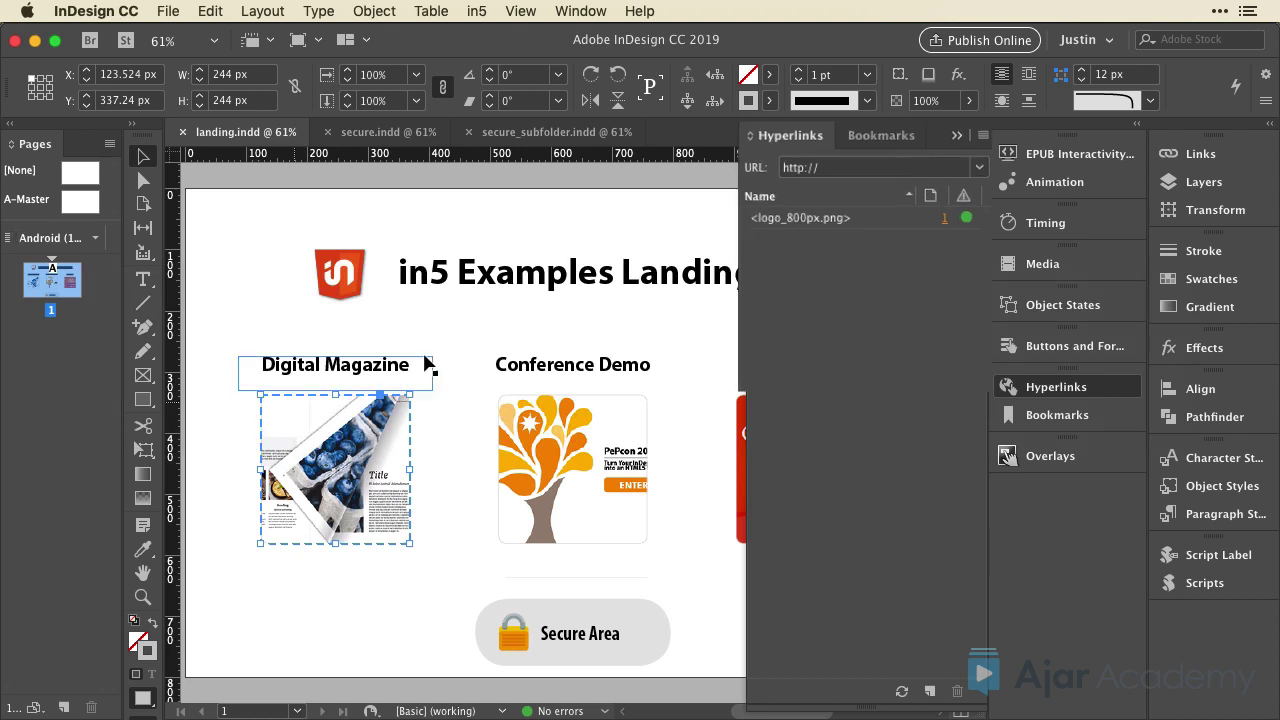
# Link the Digital Magazine image to mag/index.html as the mag_btn hyperlink.
pyautogui.click(782, 168)
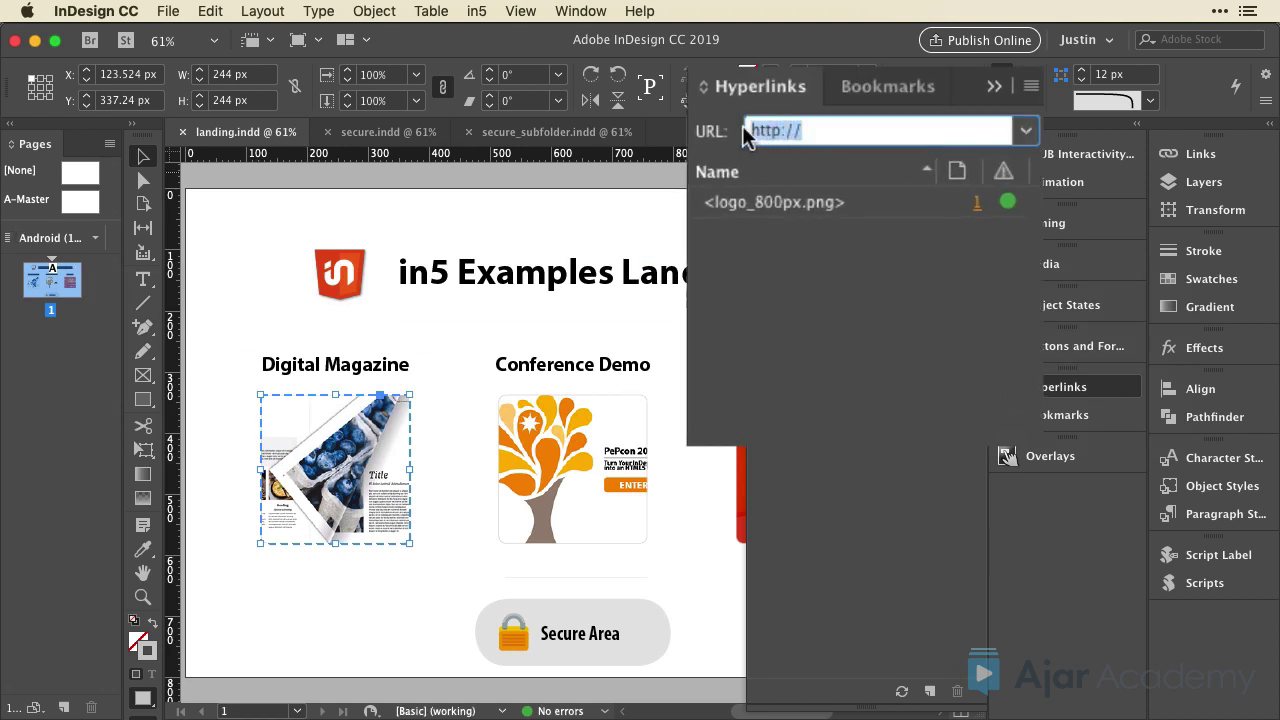
pyautogui.write('ma')
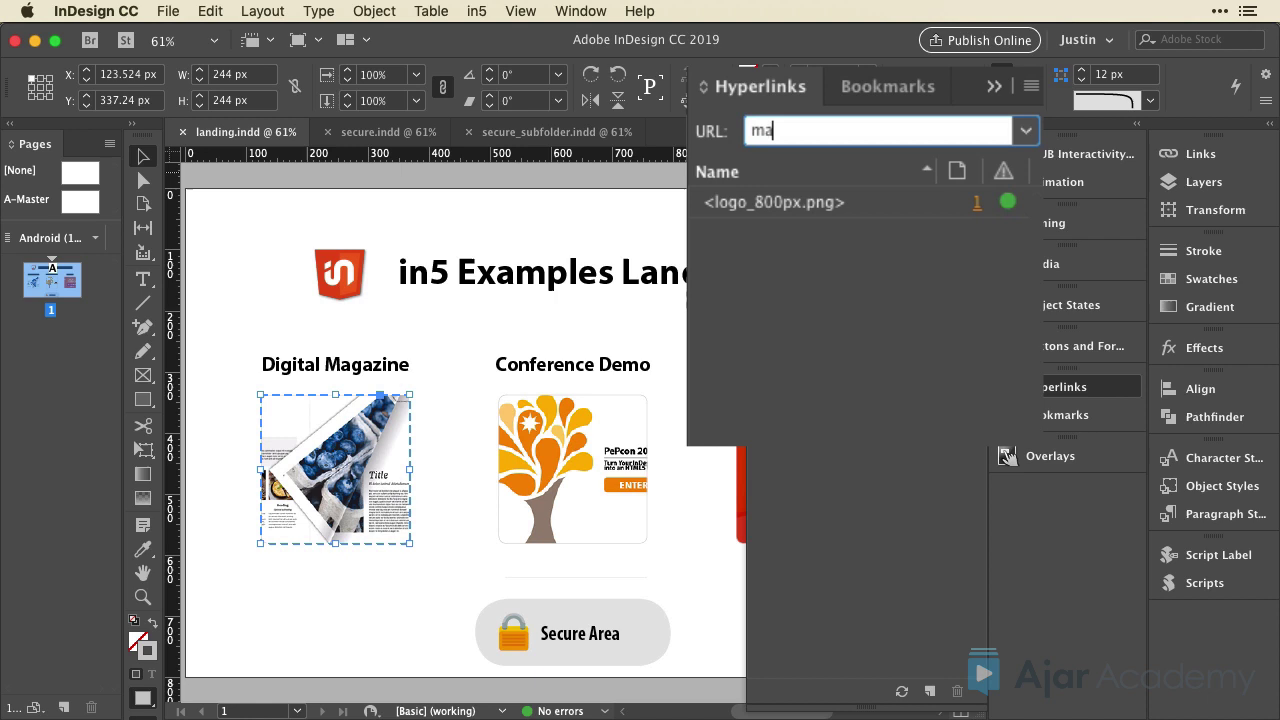
pyautogui.write('g/')
pyautogui.write('index.html')
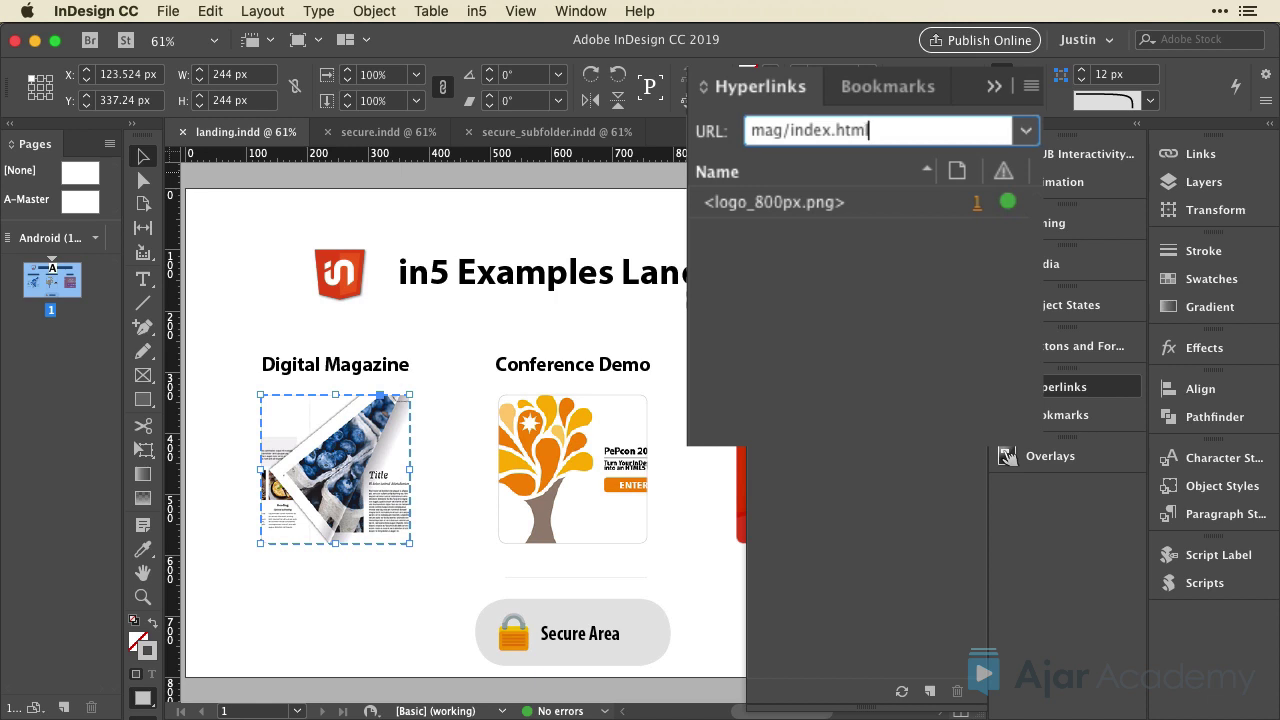
pyautogui.press('BackSpace')
pyautogui.press('BackSpace')
pyautogui.press('BackSpace')
pyautogui.press('BackSpace')
pyautogui.press('BackSpace')
pyautogui.press('BackSpace')
pyautogui.press('BackSpace')
pyautogui.press('BackSpace')
pyautogui.press('BackSpace')
pyautogui.press('BackSpace')
pyautogui.write('index.html')
pyautogui.press('Return')
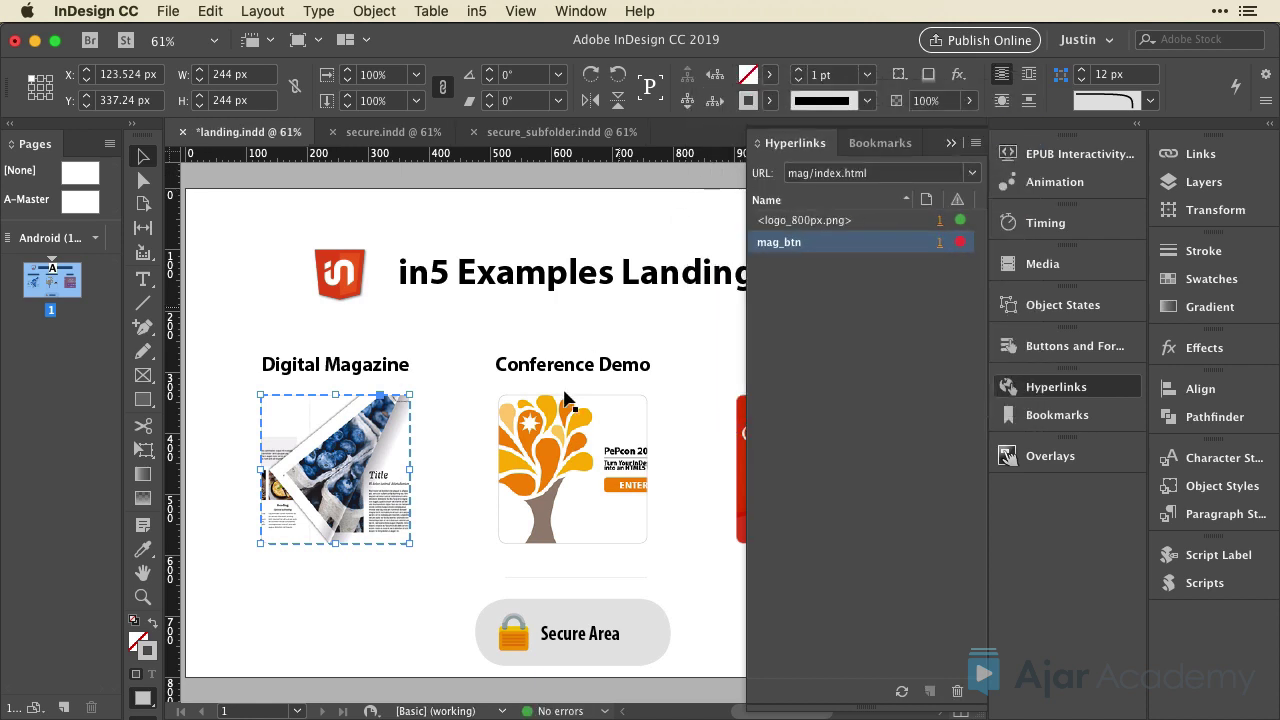
# Link the Conference Demo image to demo/index.html as conf_btn.
pyautogui.click(570, 462)
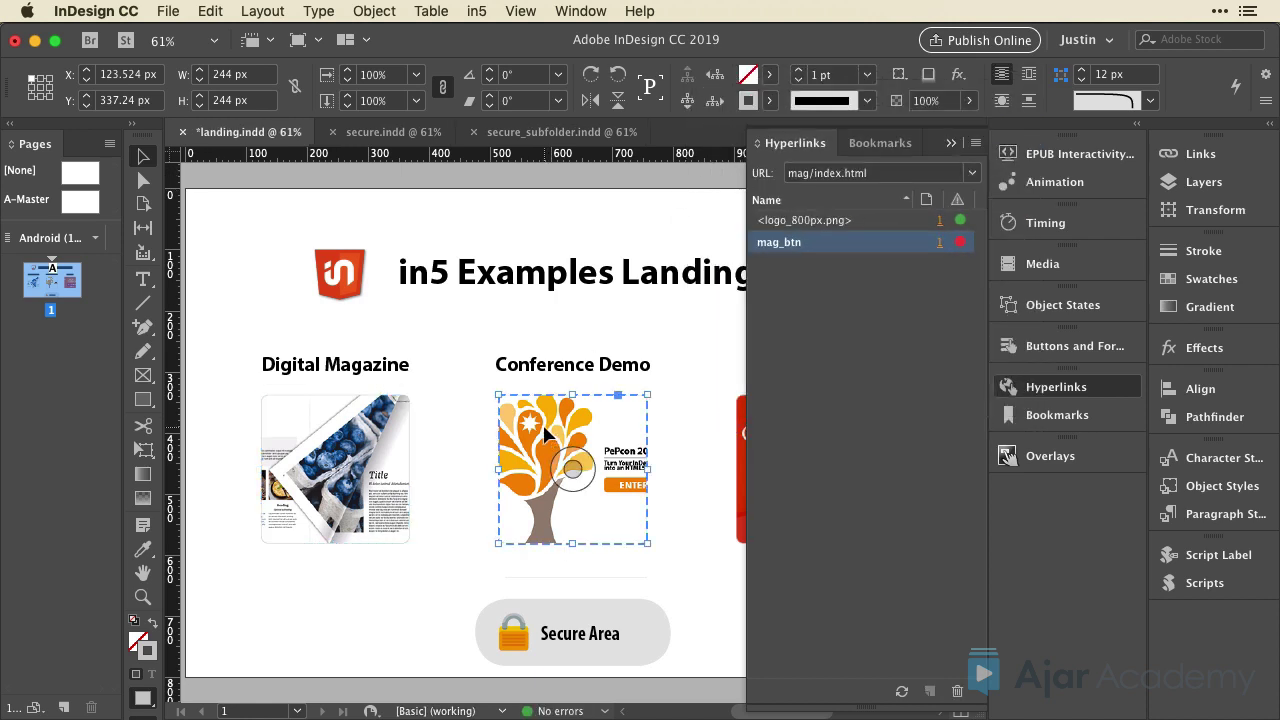
pyautogui.doubleClick(791, 173)
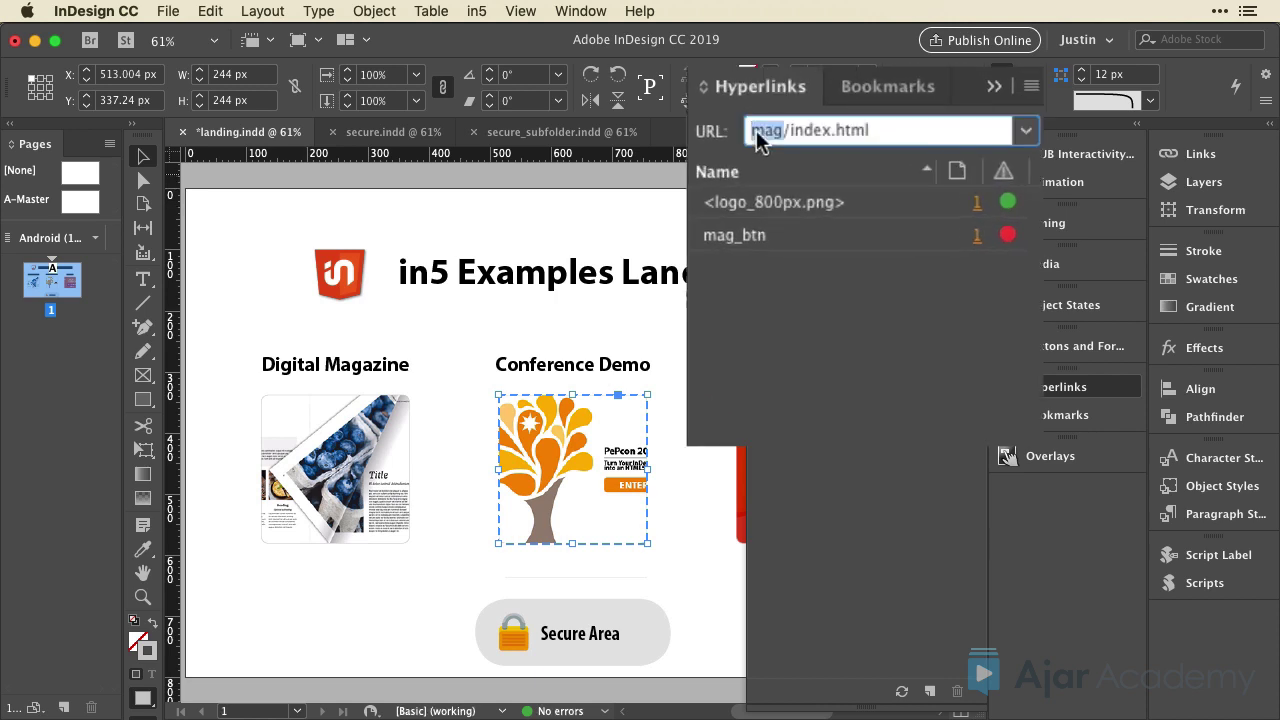
pyautogui.write('de')
pyautogui.write('mo')
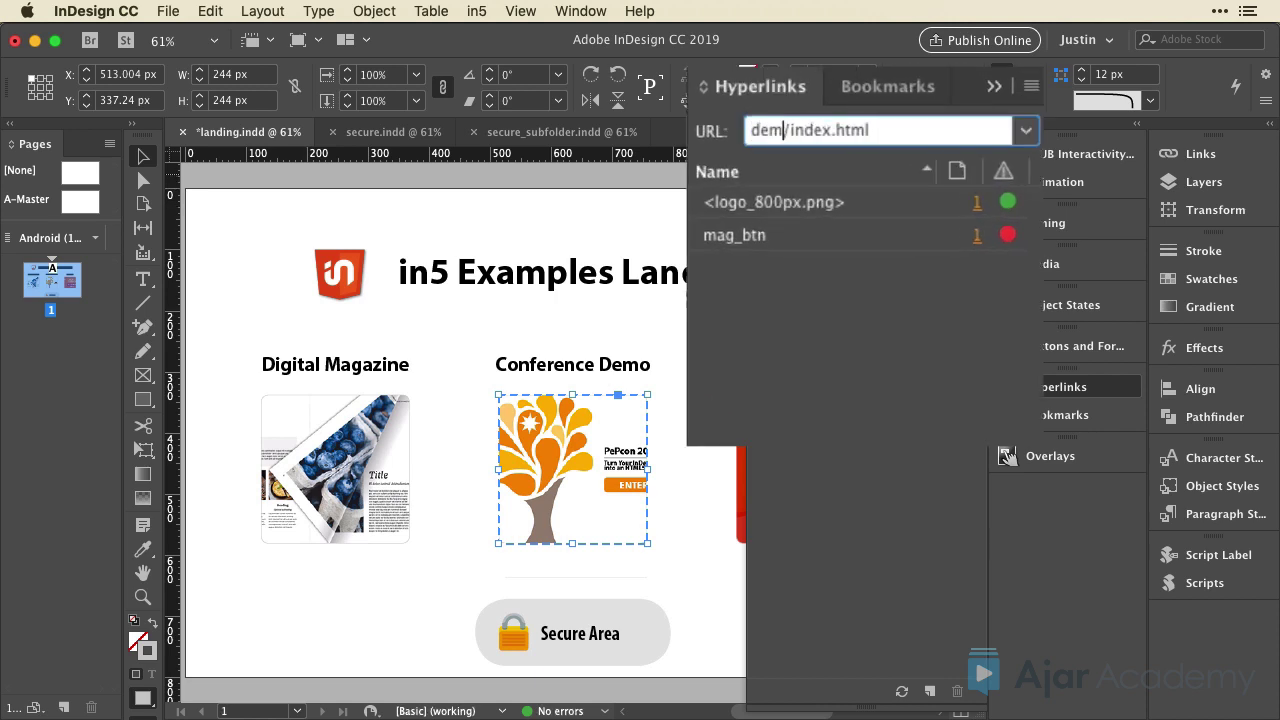
pyautogui.press('Return')
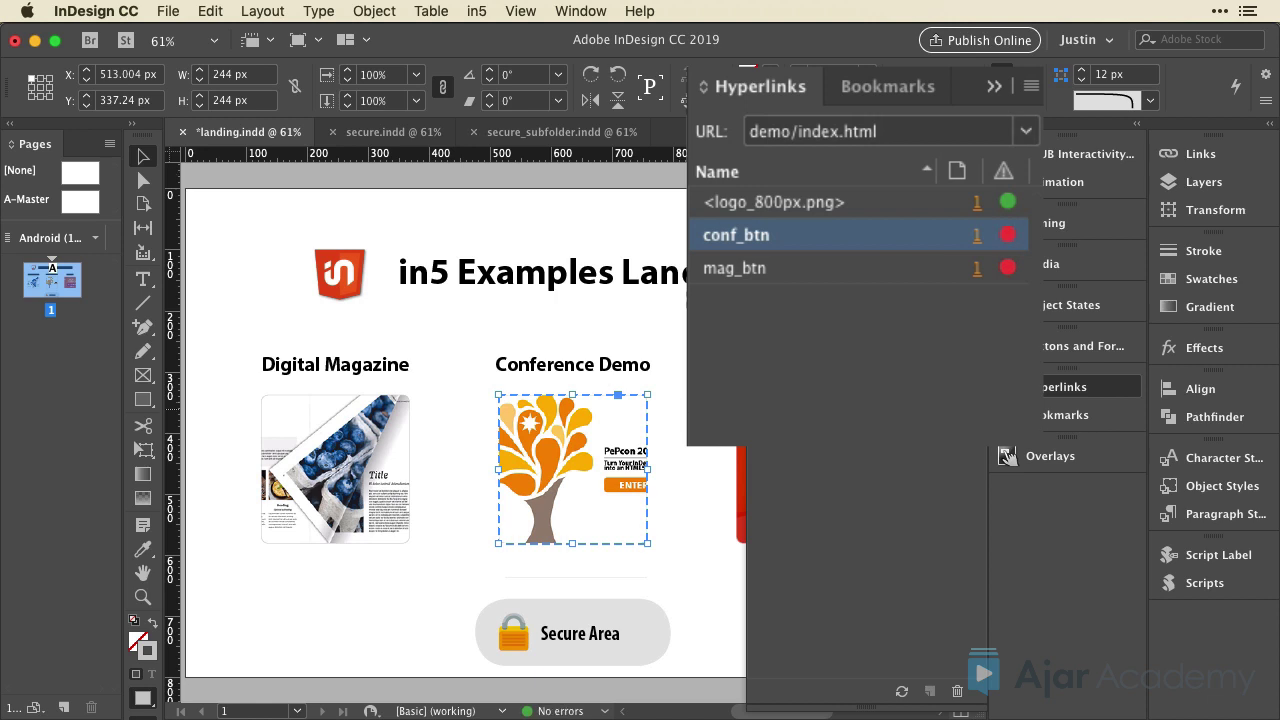
# Link the Google Ad image to ad/index.html as ad_btn.
pyautogui.moveTo(677, 408); pyautogui.dragTo(483, 423)
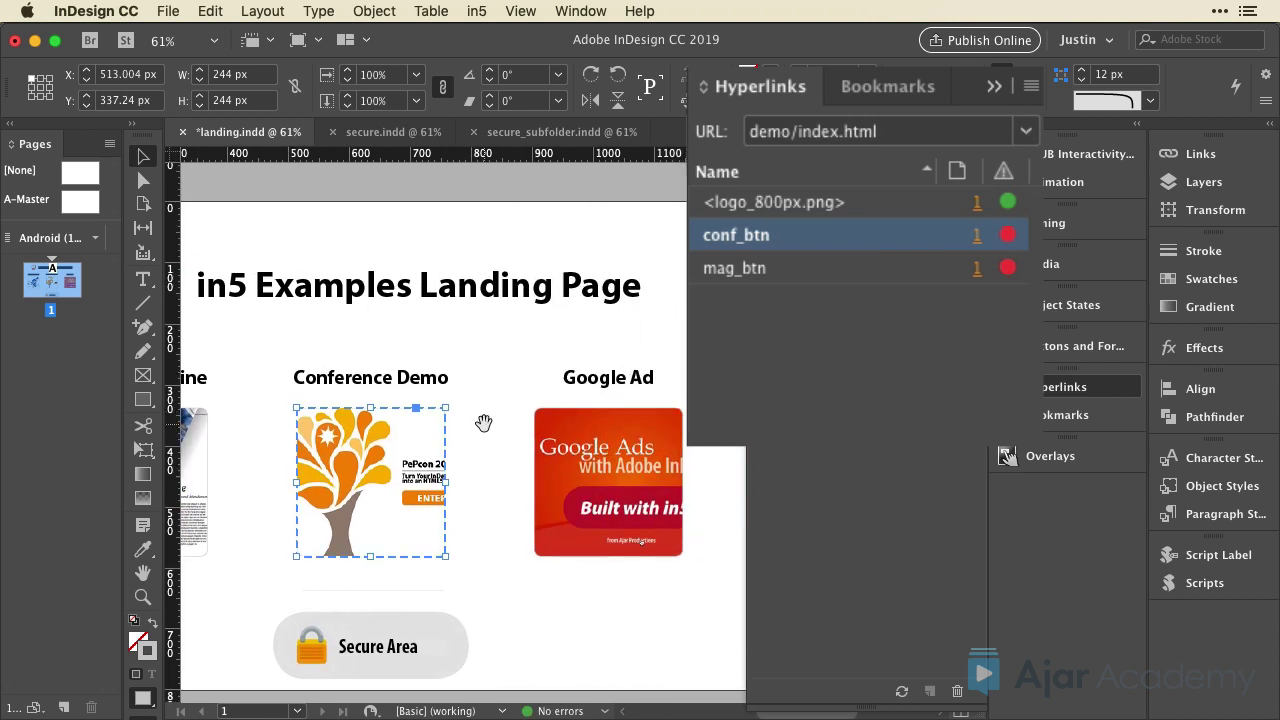
pyautogui.click(582, 458)
pyautogui.doubleClick(778, 134)
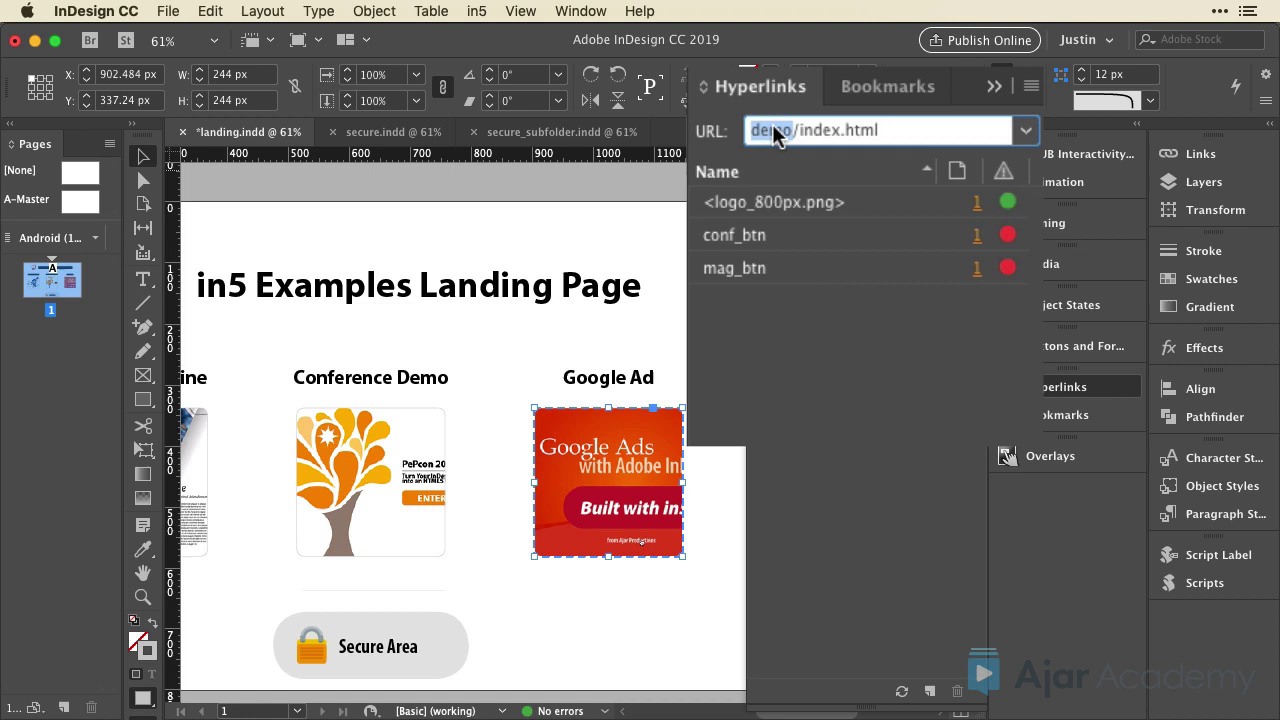
pyautogui.write('ad')
pyautogui.press('Return')
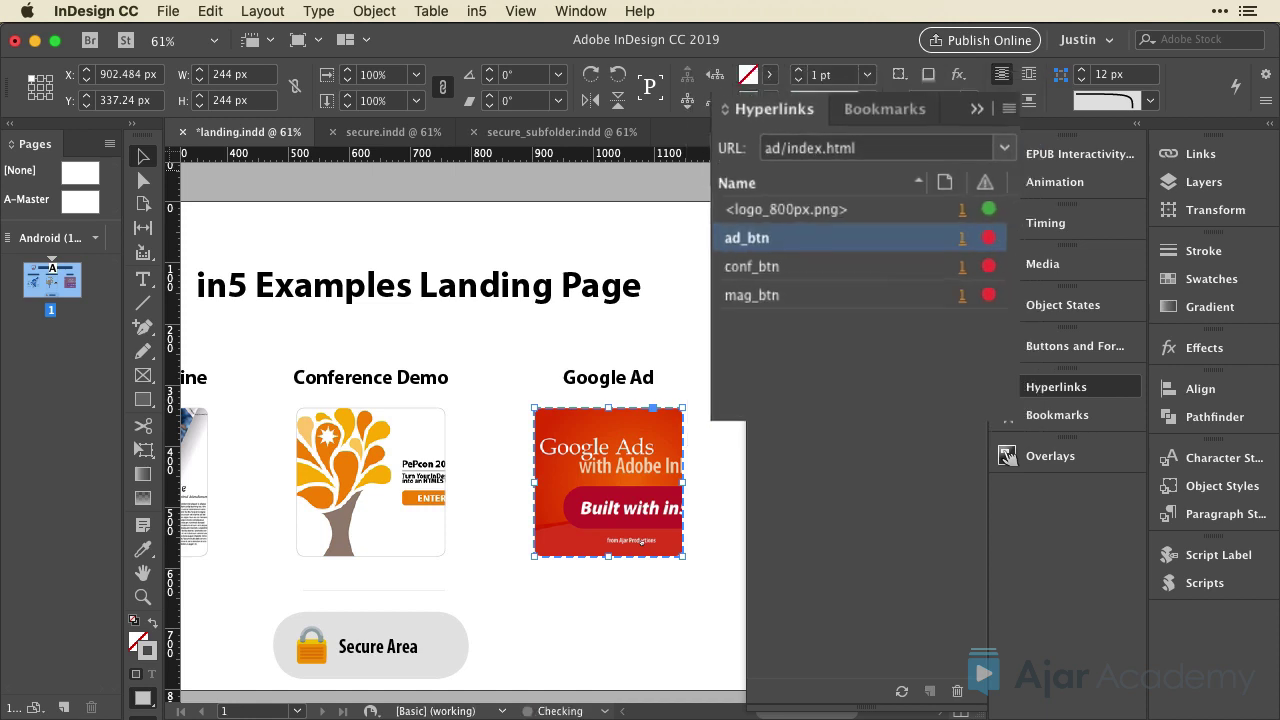
# Give the Secure Area button secure_btn a Go To URL action pointing to secure/index.html.
pyautogui.click(340, 662)
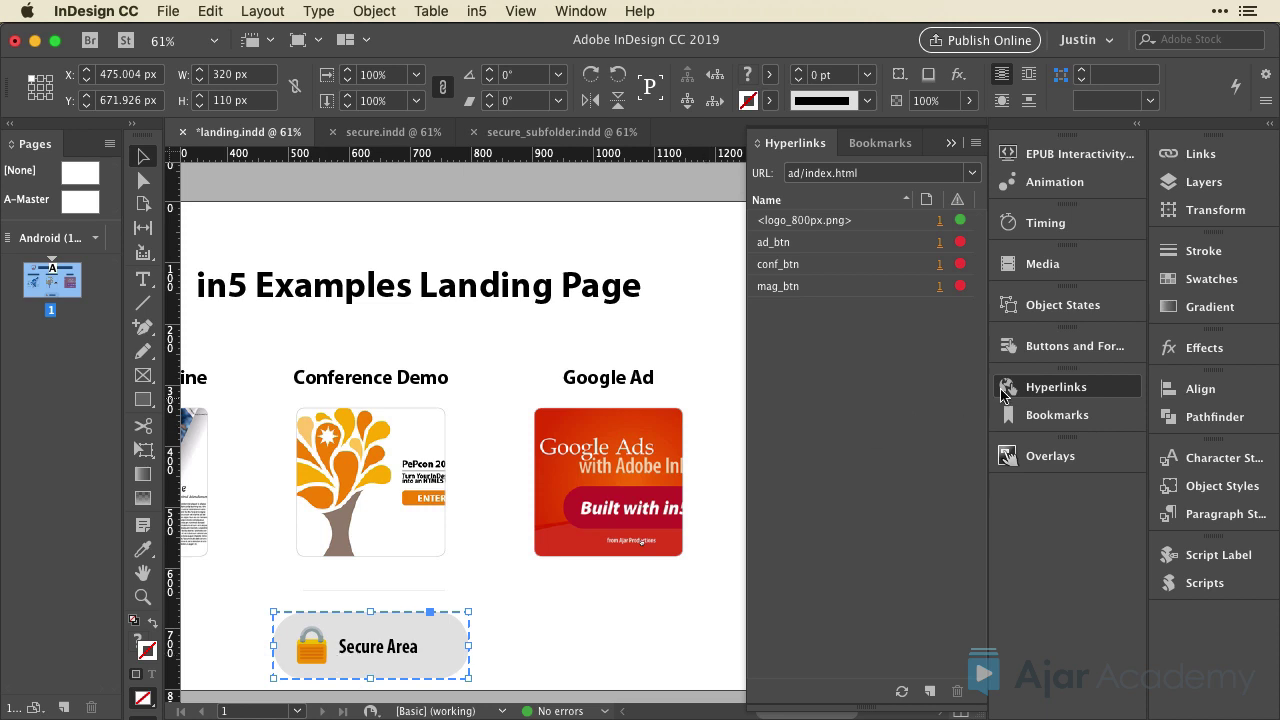
pyautogui.click(1031, 350)
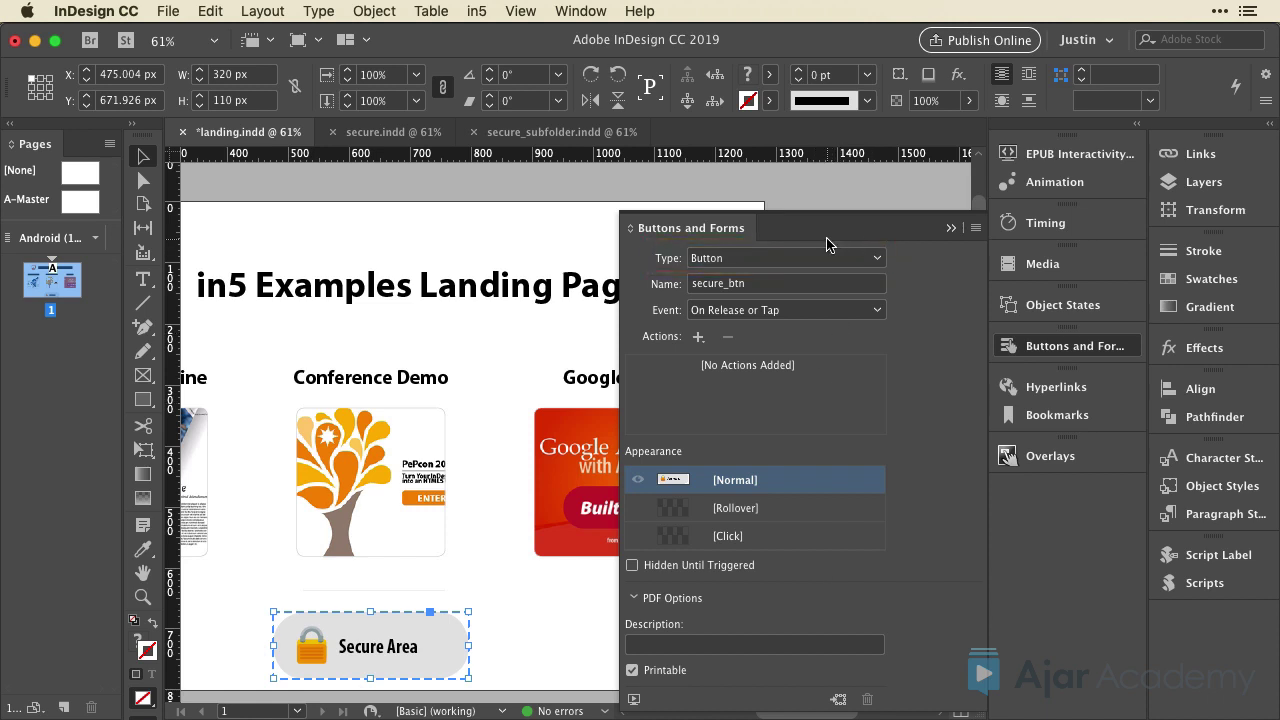
pyautogui.click(580, 11)
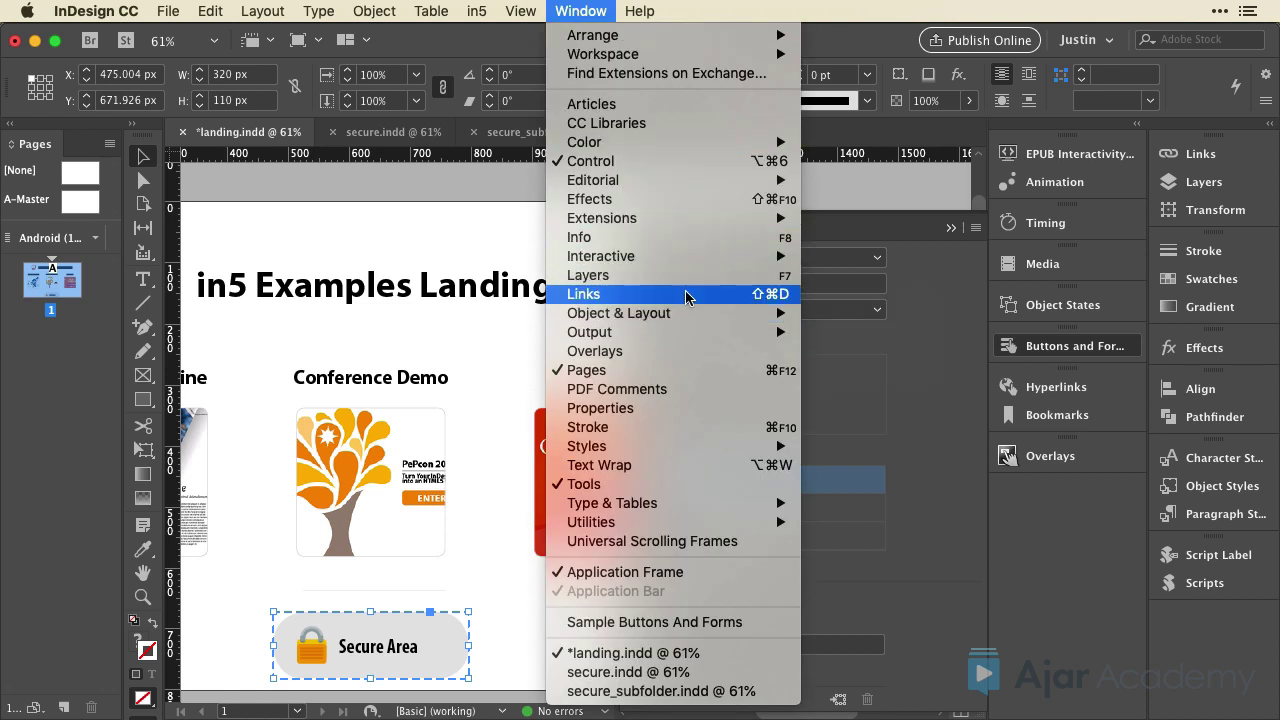
pyautogui.moveTo(705, 264)
pyautogui.click(882, 294)
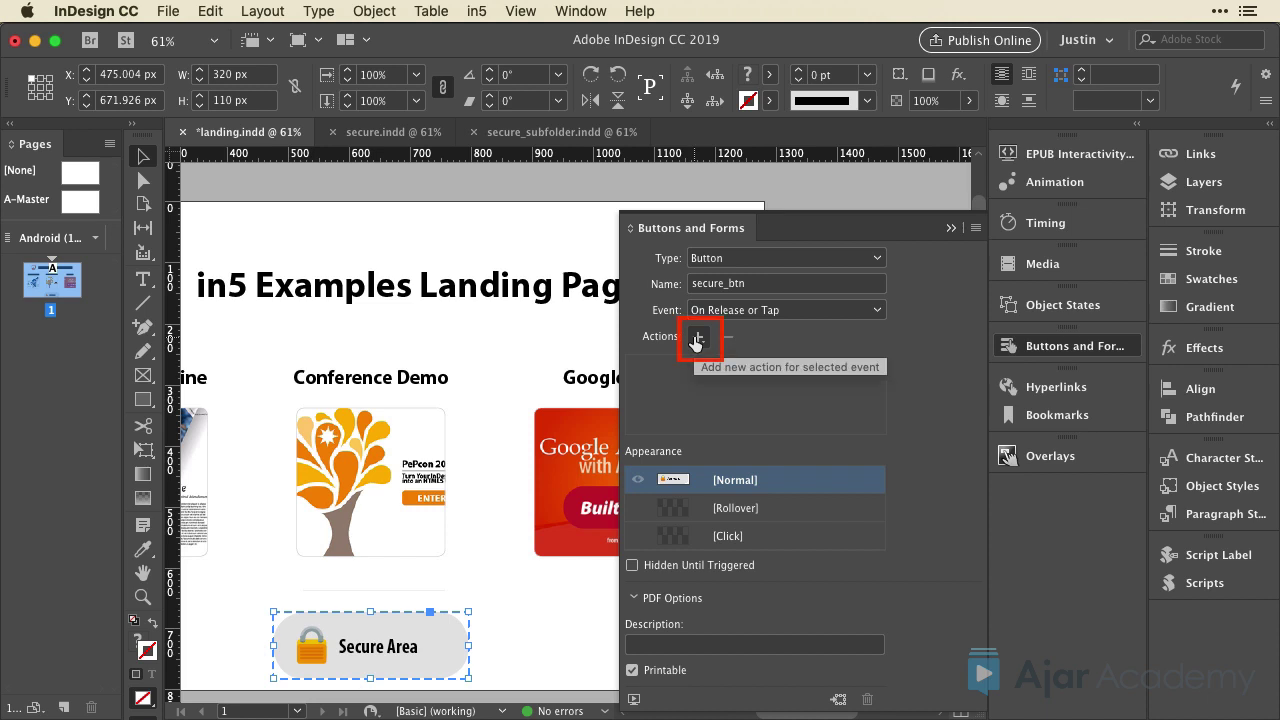
pyautogui.click(697, 338)
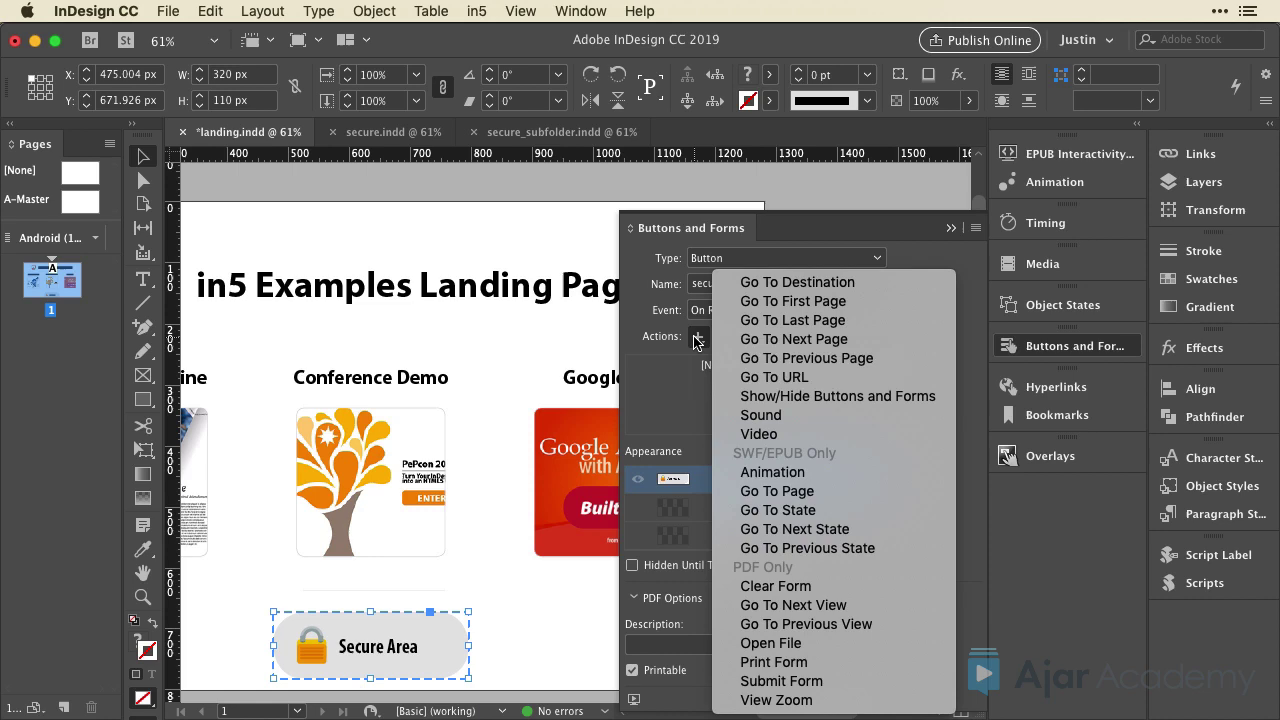
pyautogui.click(731, 376)
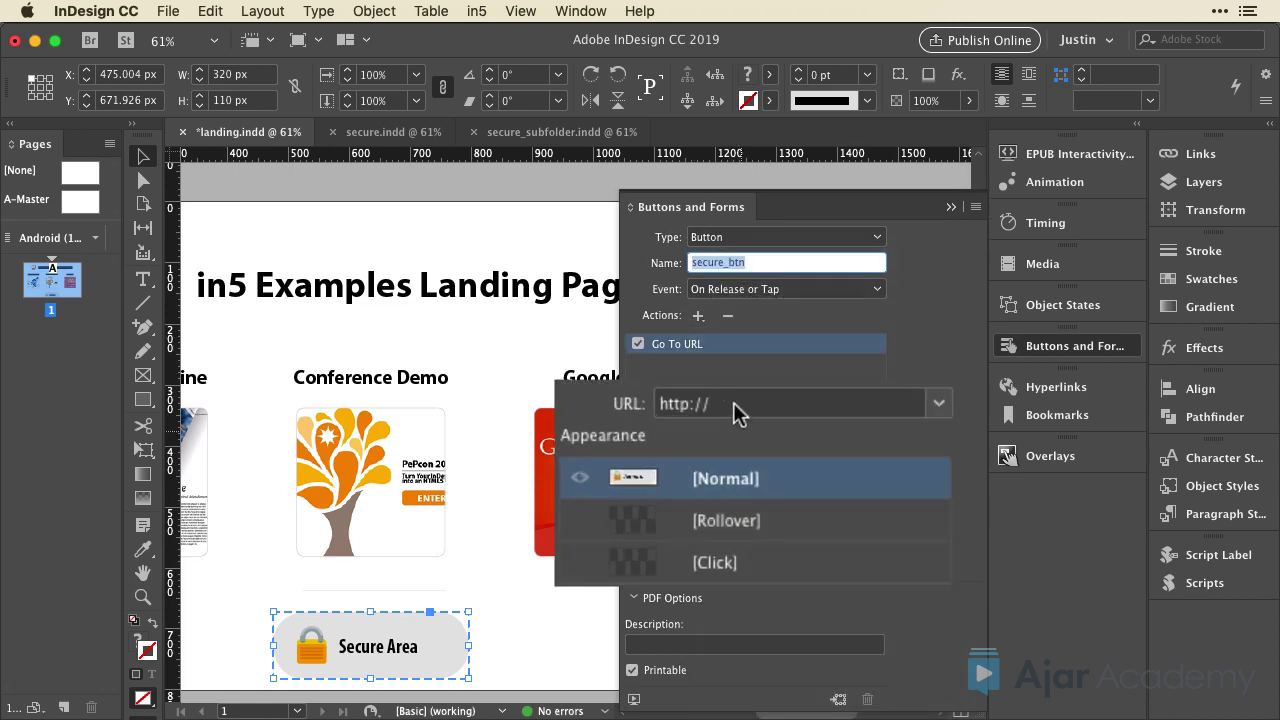
pyautogui.doubleClick(718, 430)
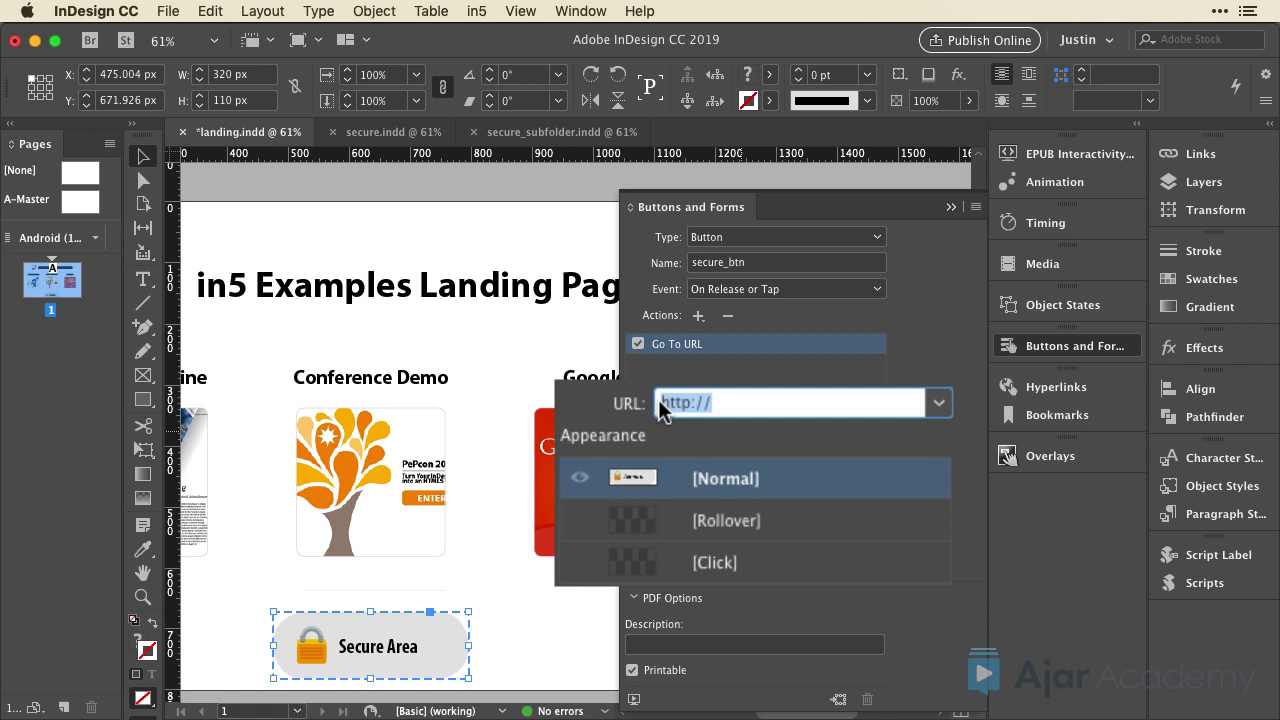
pyautogui.write('secure/index.html')
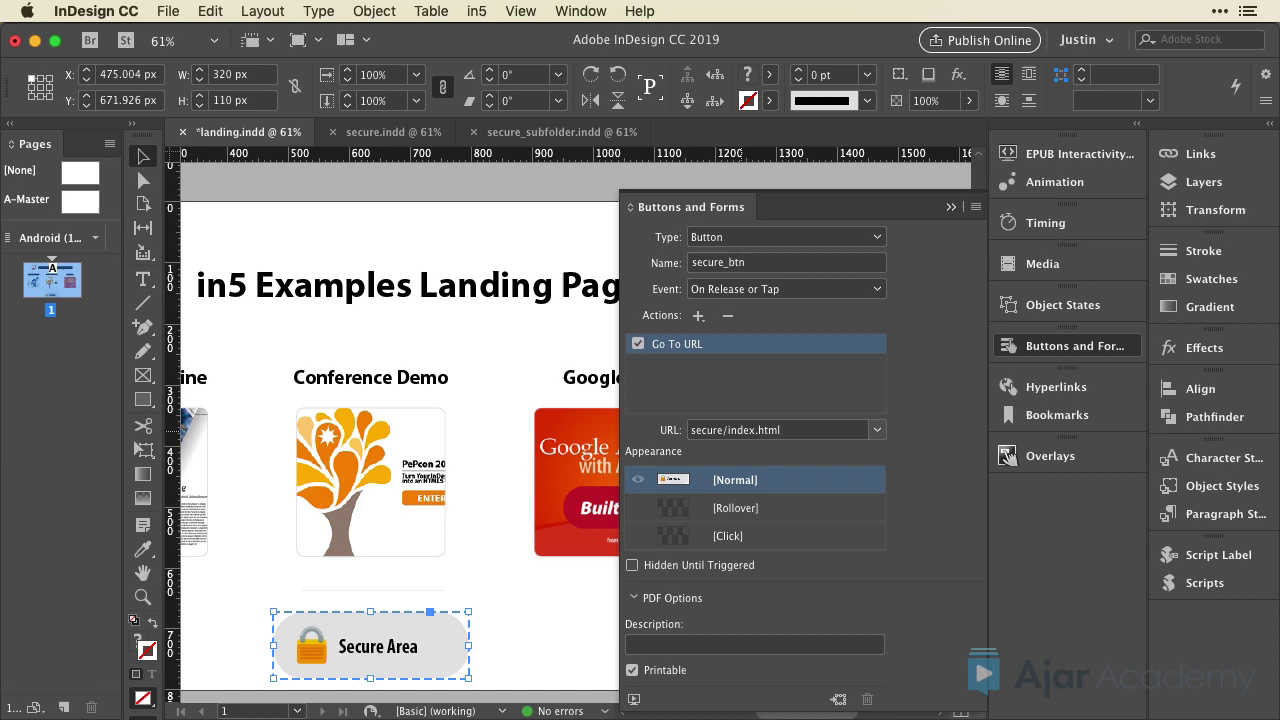
# Save the landing.indd document.
pyautogui.click(145, 12)
pyautogui.moveTo(168, 11)
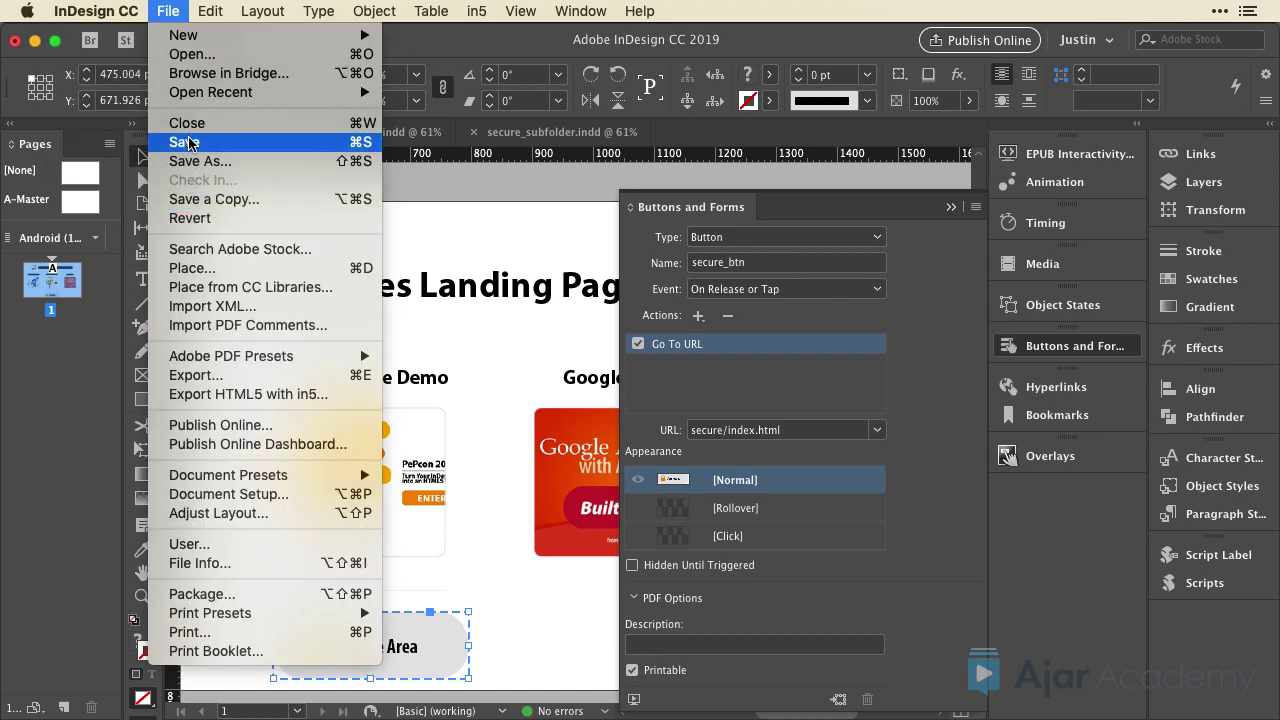
pyautogui.click(250, 141)
# Export the landing page to HTML5 with in5, with Display in5 Link in Footer unchecked.
pyautogui.click(477, 11)
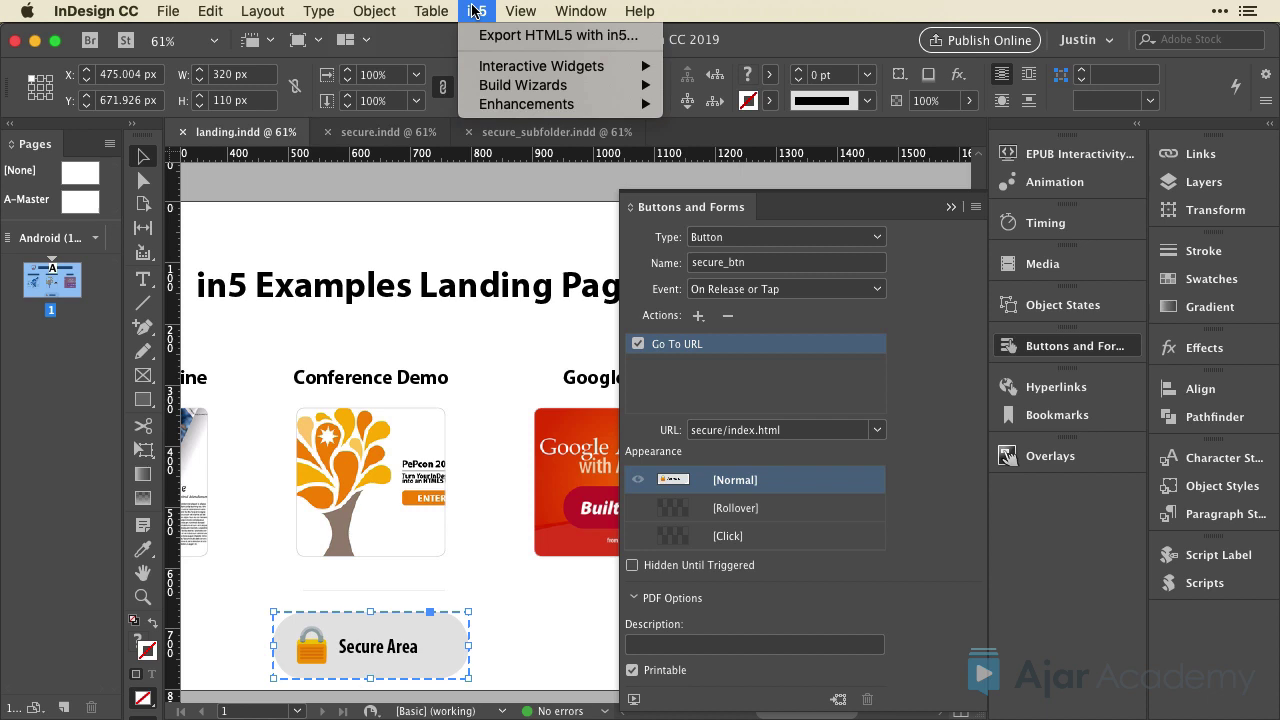
pyautogui.click(555, 35)
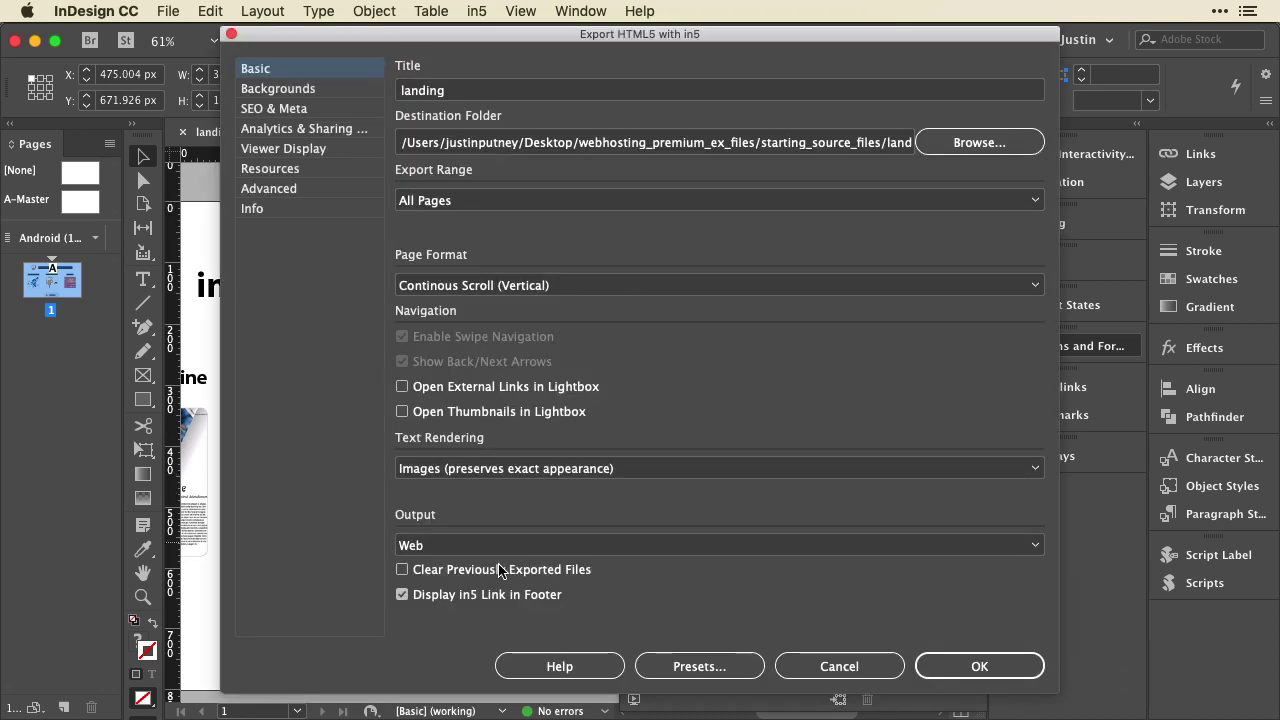
pyautogui.click(495, 598)
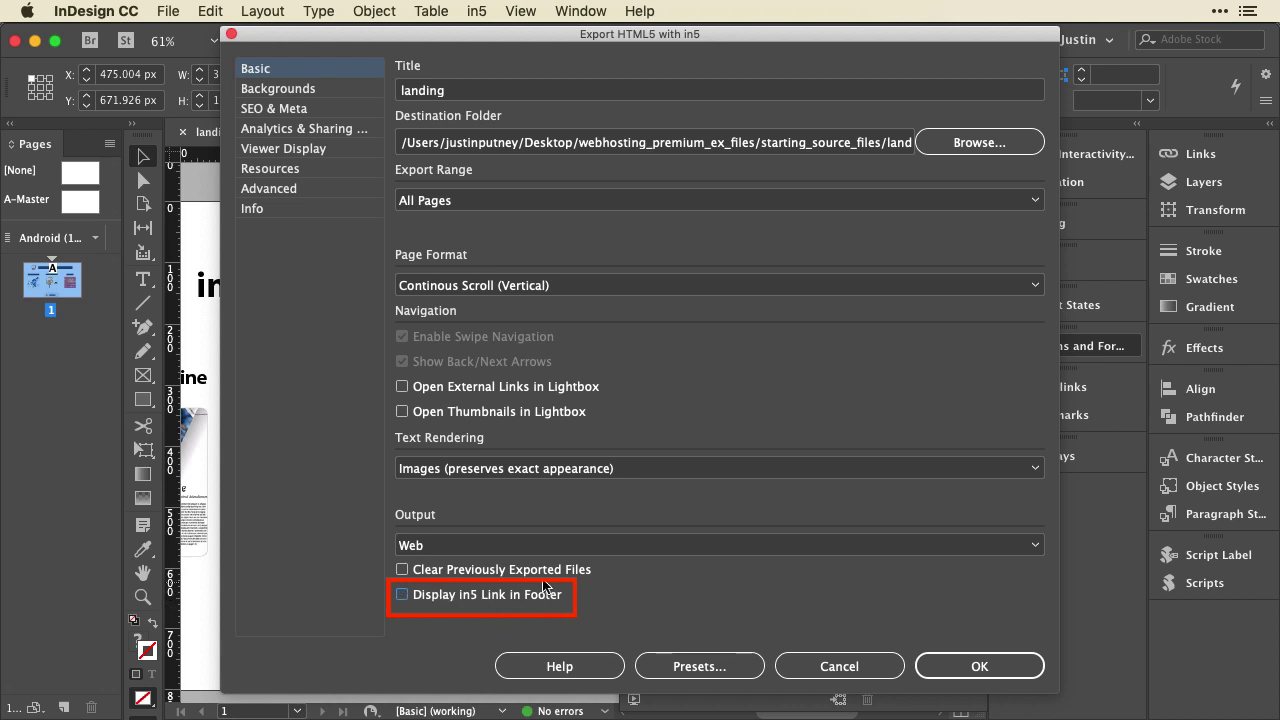
pyautogui.click(950, 668)
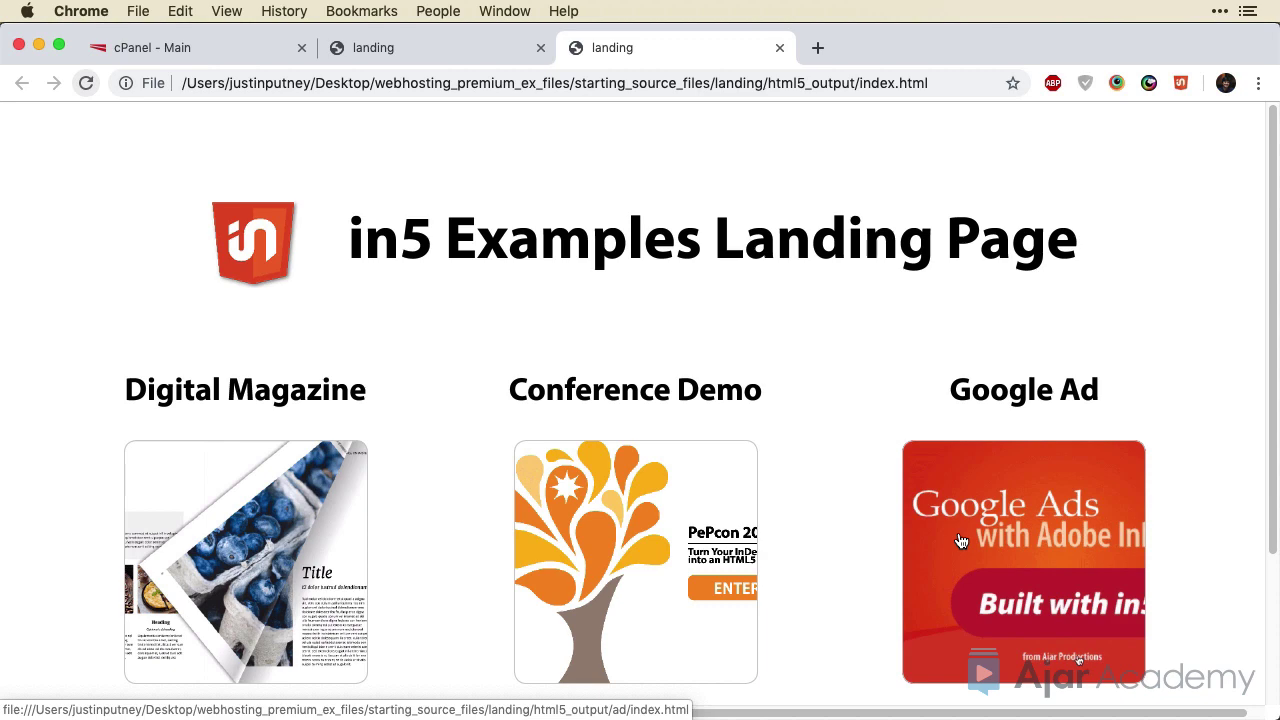
pyautogui.scroll(-3, 935, 550)
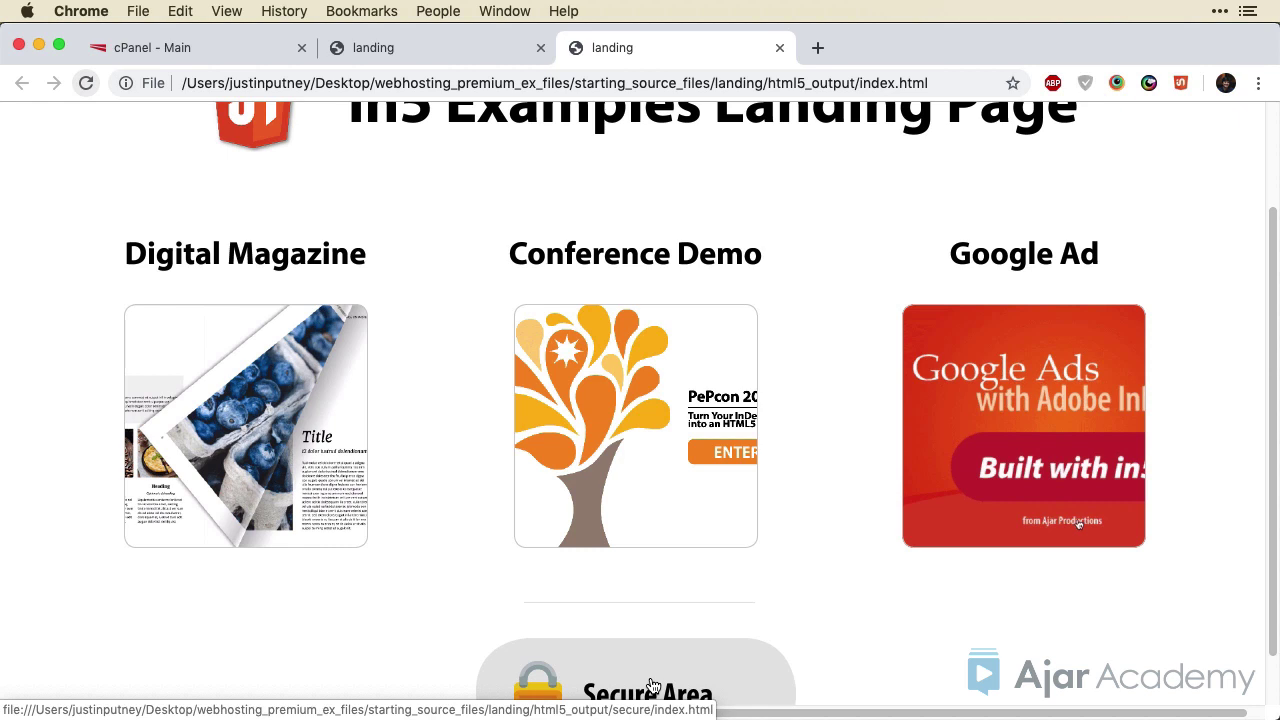
pyautogui.click(918, 416)
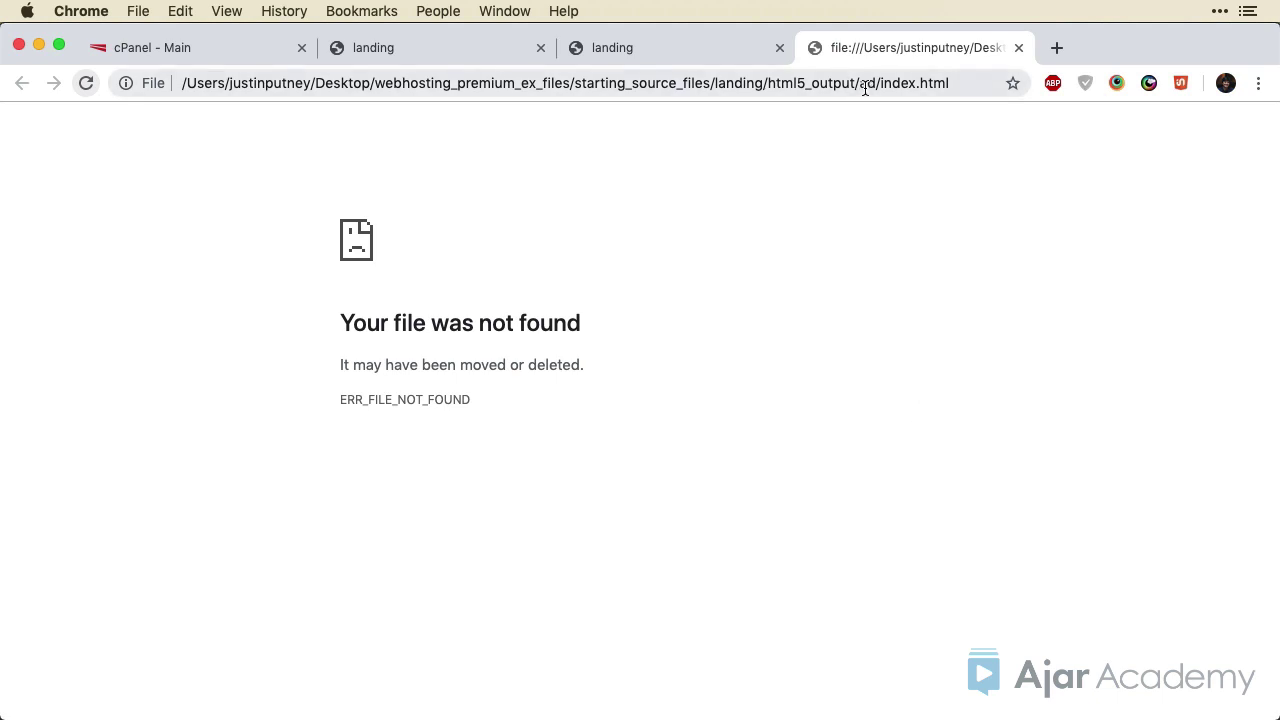
pyautogui.moveTo(859, 84); pyautogui.dragTo(802, 76)
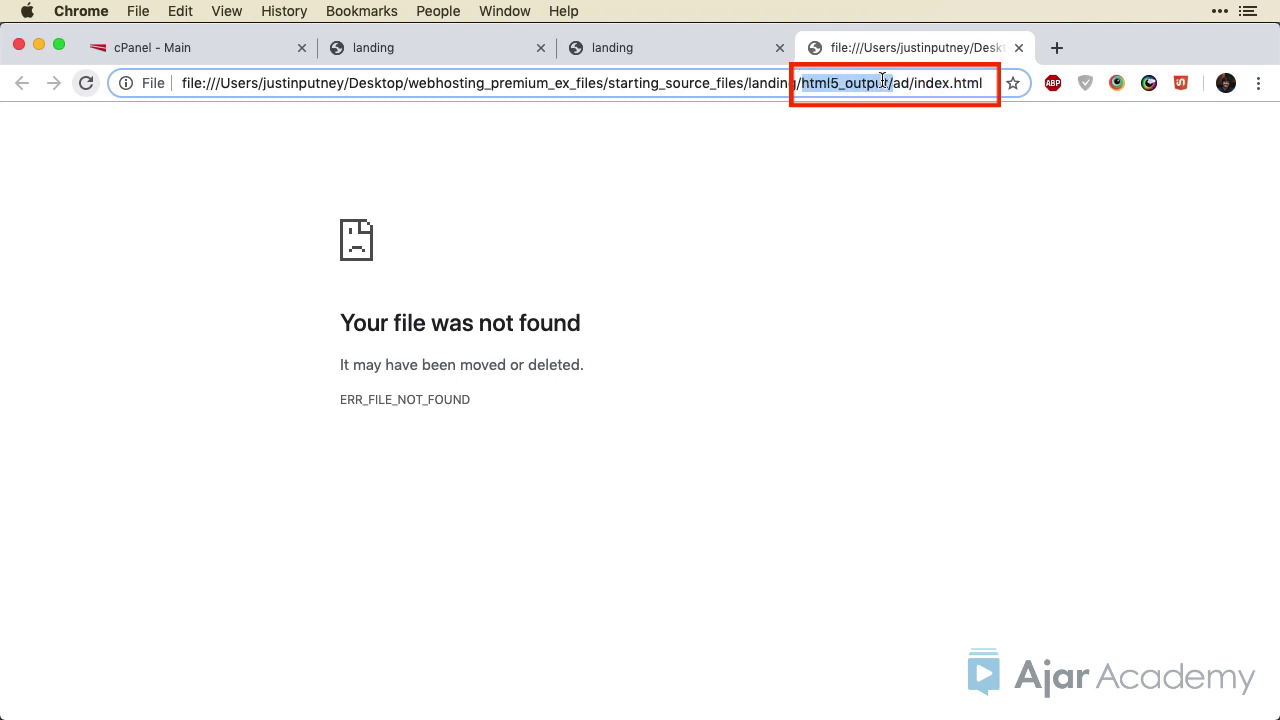
pyautogui.moveTo(893, 82); pyautogui.dragTo(983, 82)
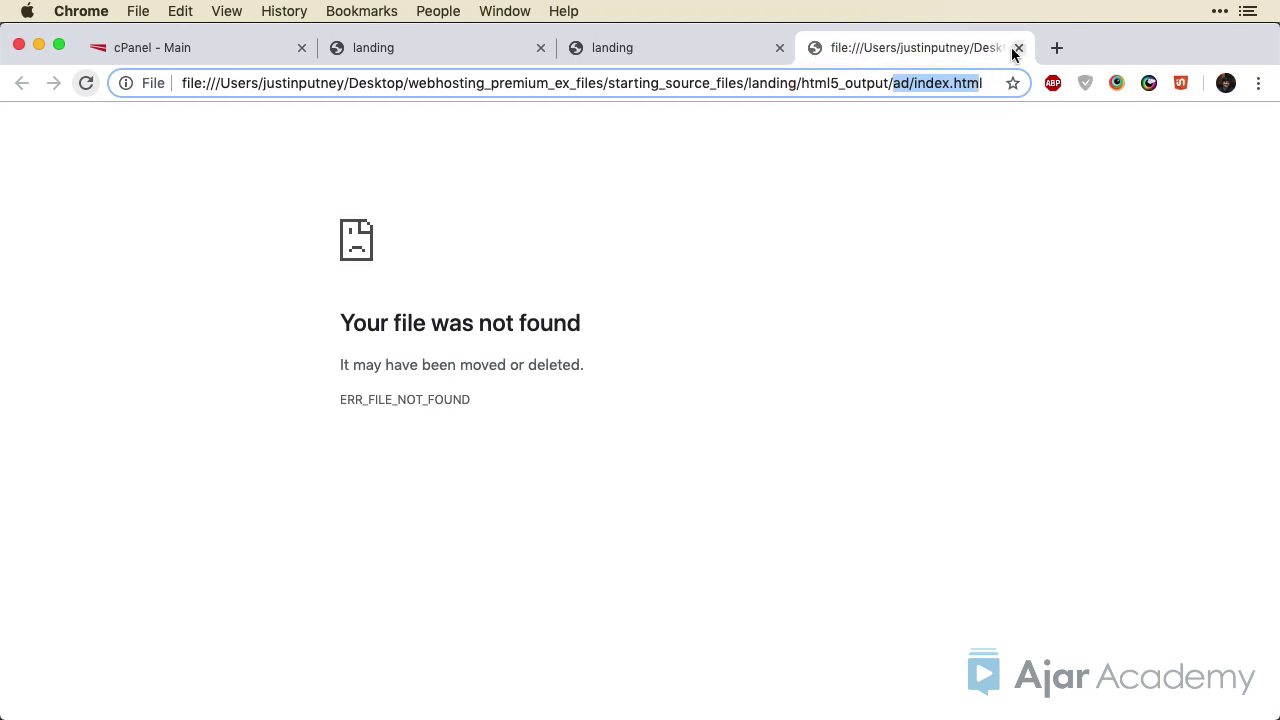
# In secure.indd, link the Back to the homepage button to ../ as home_btn.
pyautogui.click(1018, 48)
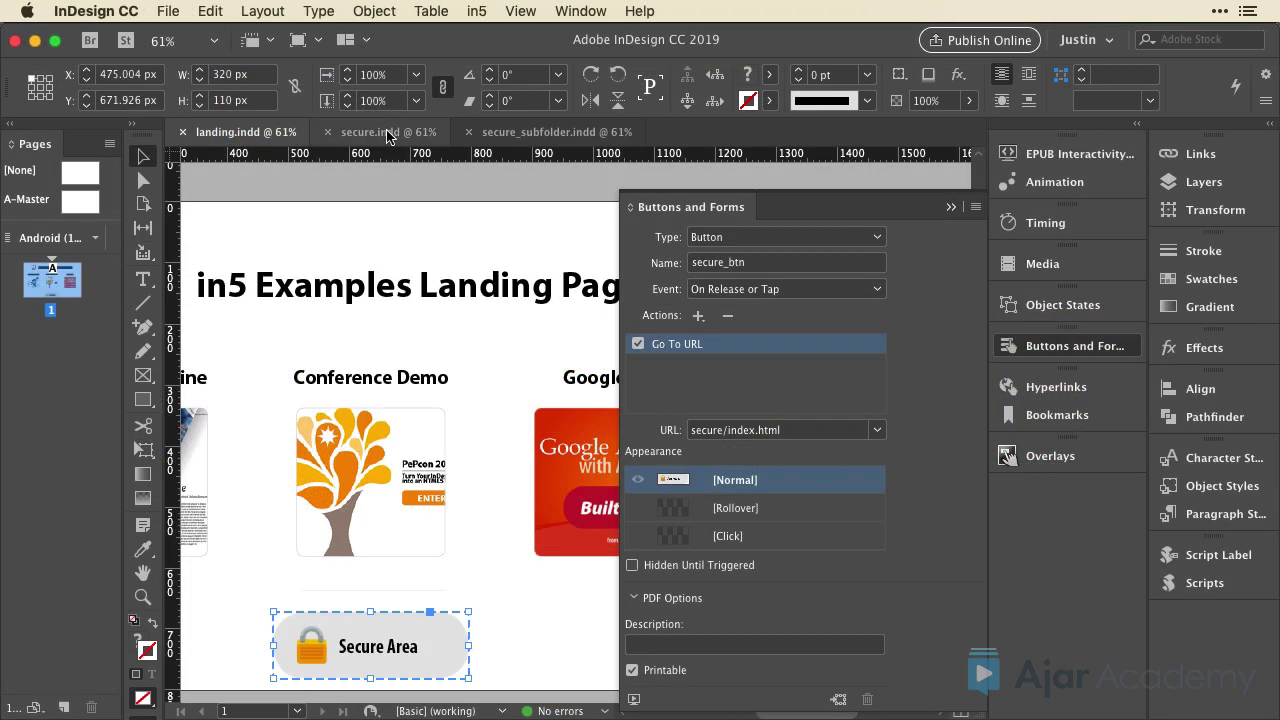
pyautogui.click(388, 132)
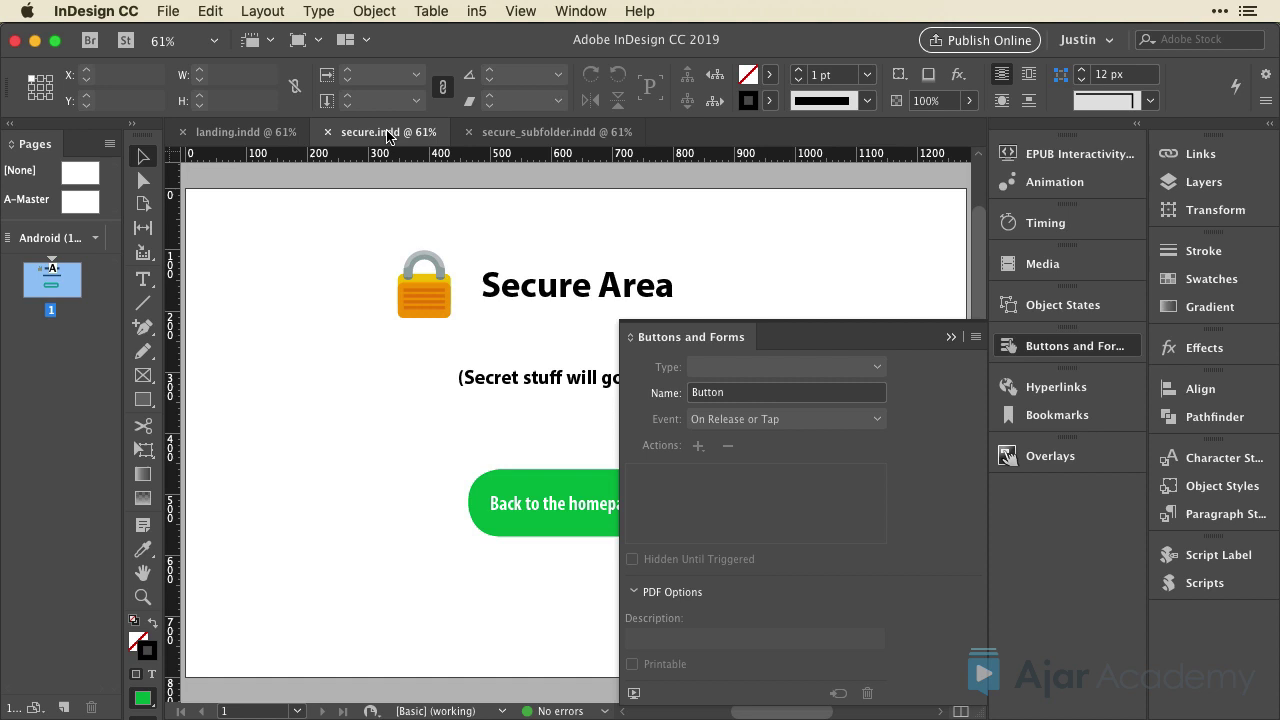
pyautogui.click(569, 503)
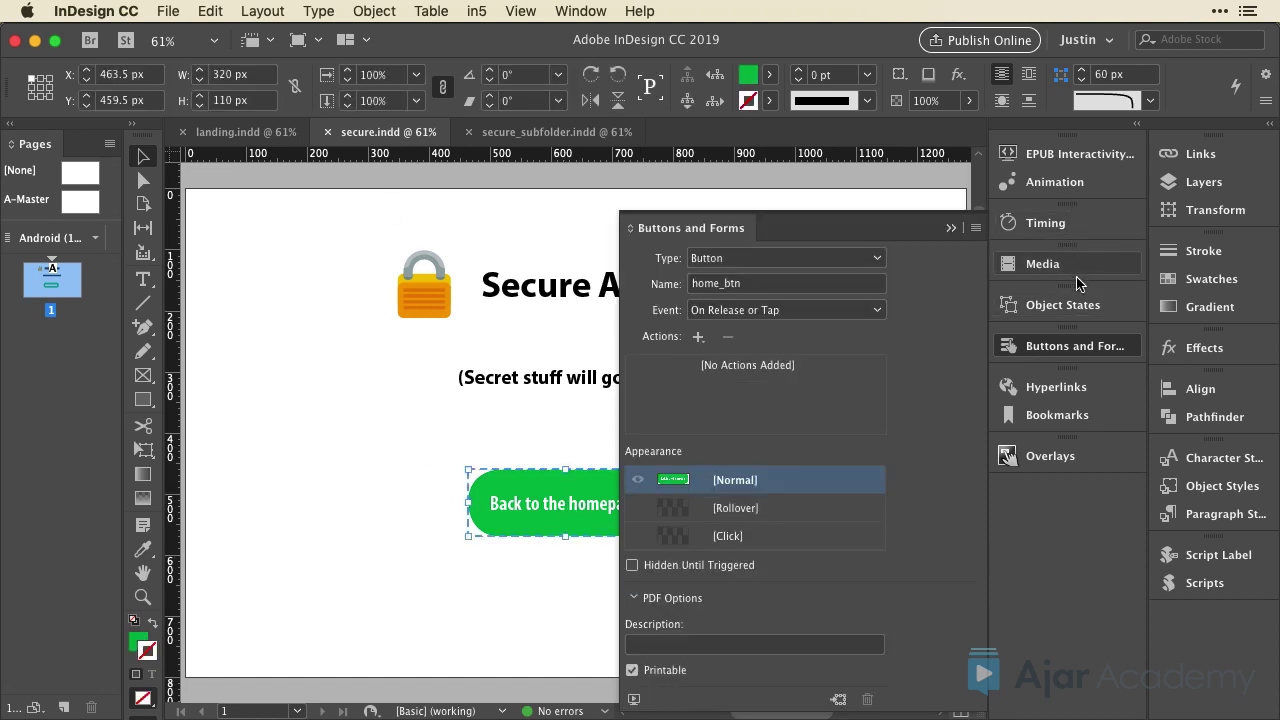
pyautogui.click(1043, 380)
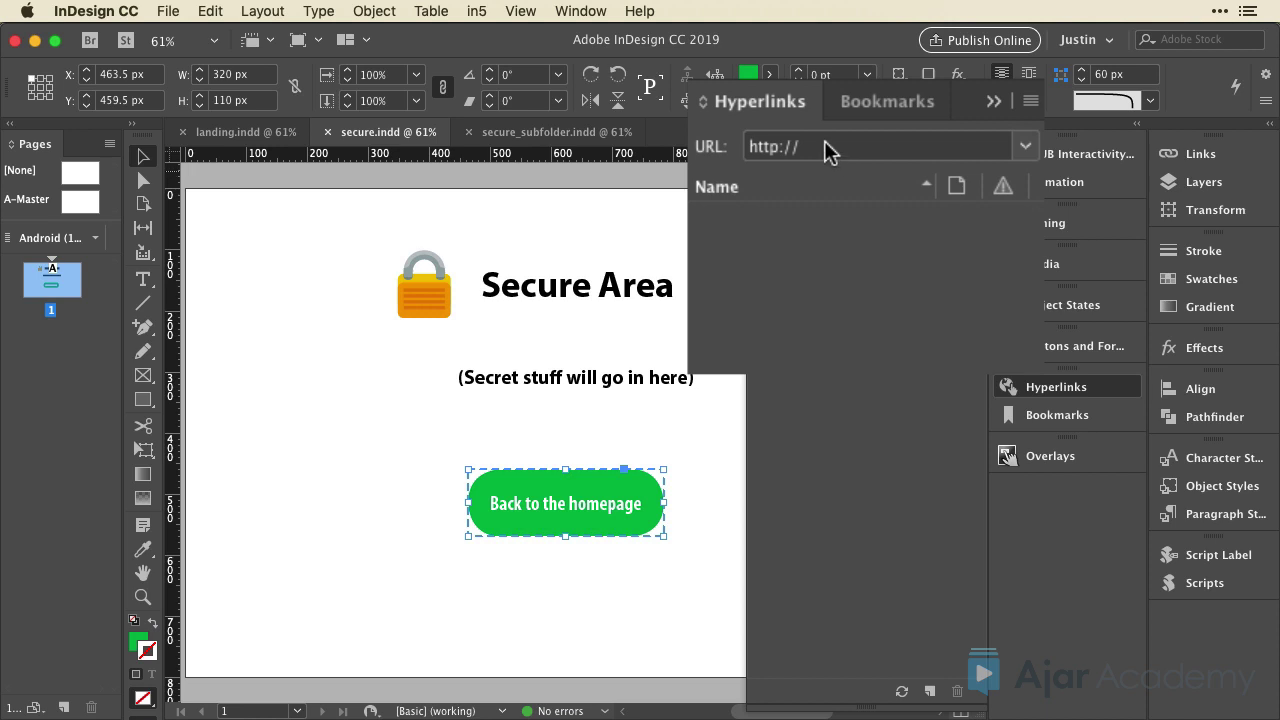
pyautogui.moveTo(827, 150); pyautogui.dragTo(748, 158)
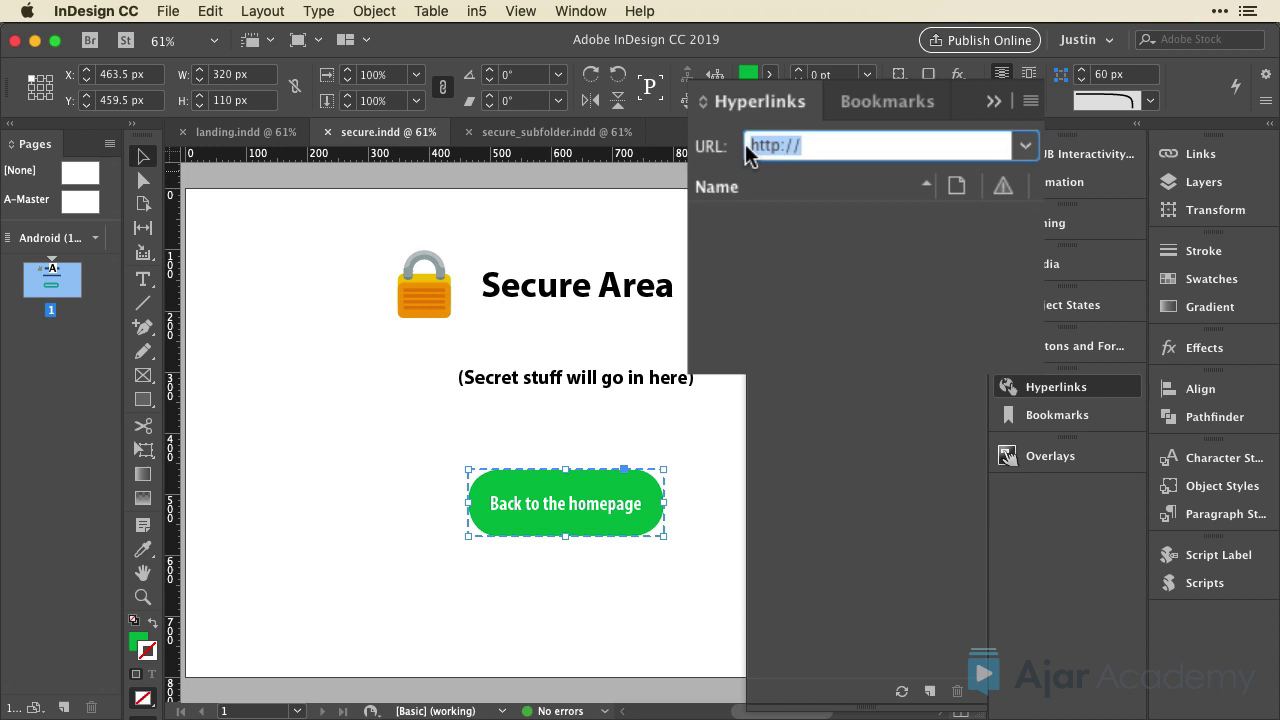
pyautogui.press('BackSpace')
pyautogui.write('./')
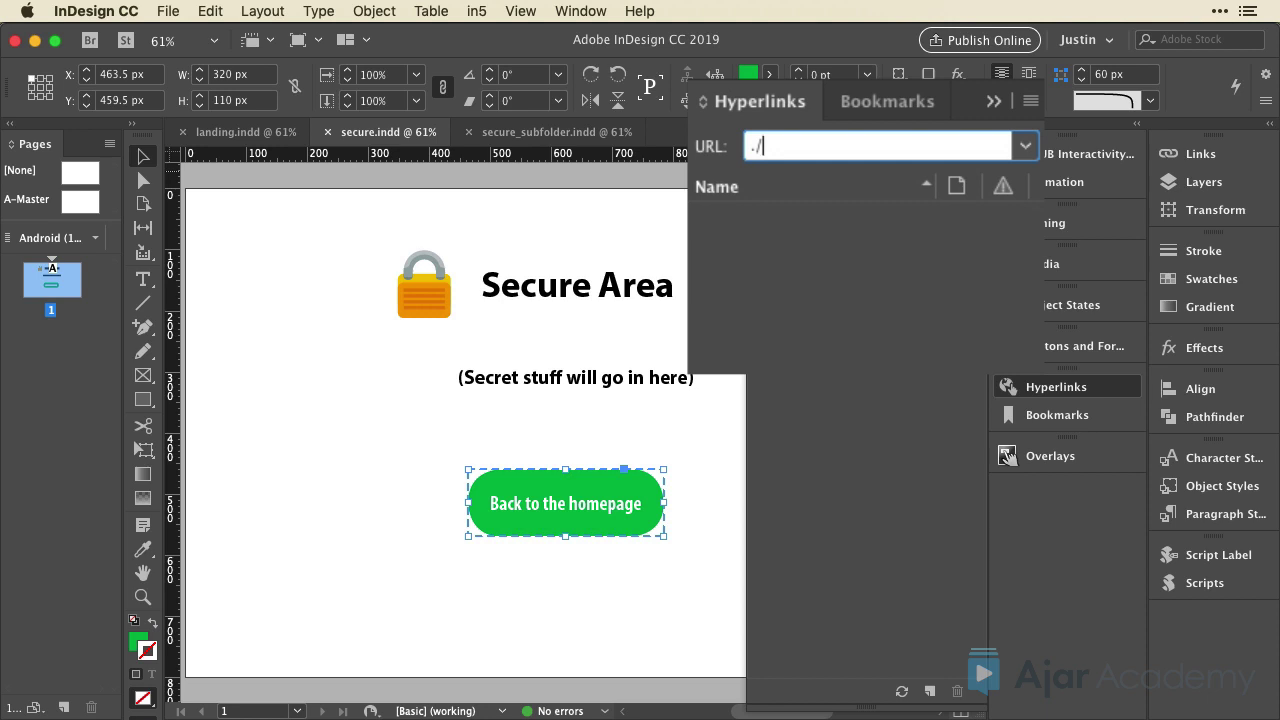
pyautogui.press('BackSpace')
pyautogui.write('./')
pyautogui.press('Return')
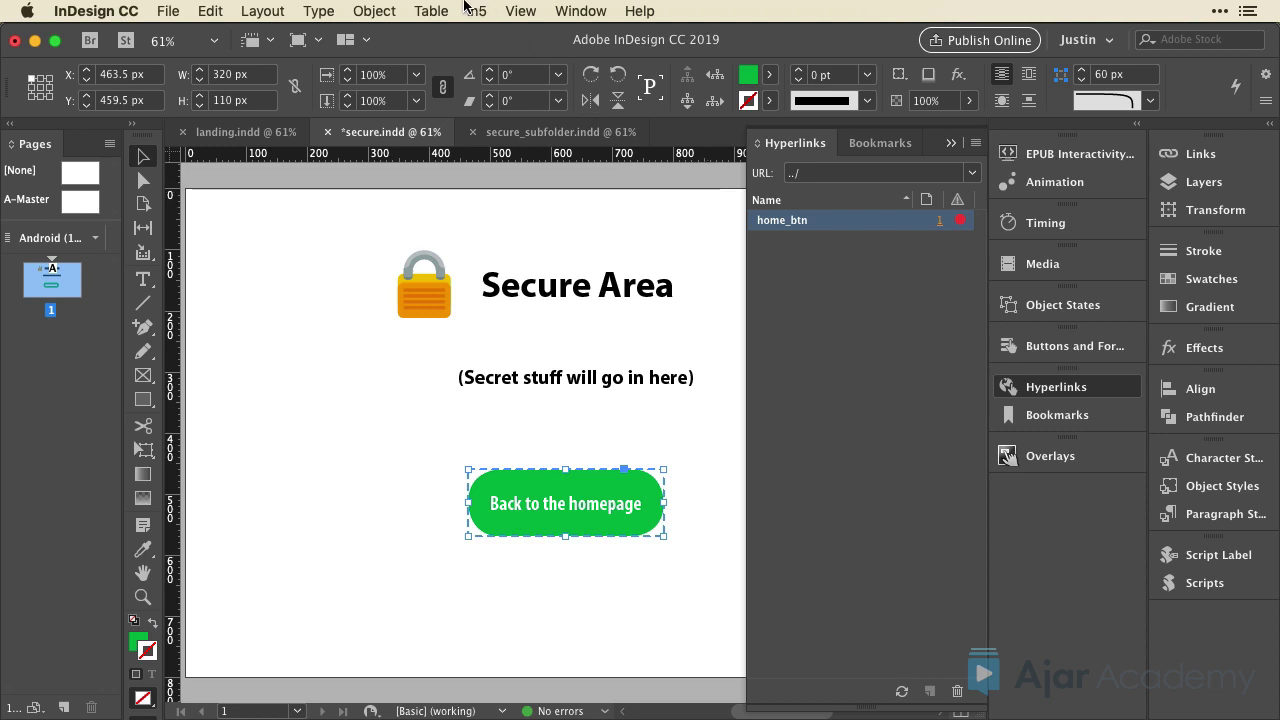
# Export the secure page to HTML5 with in5, without the footer in5 link.
pyautogui.click(475, 11)
pyautogui.click(500, 26)
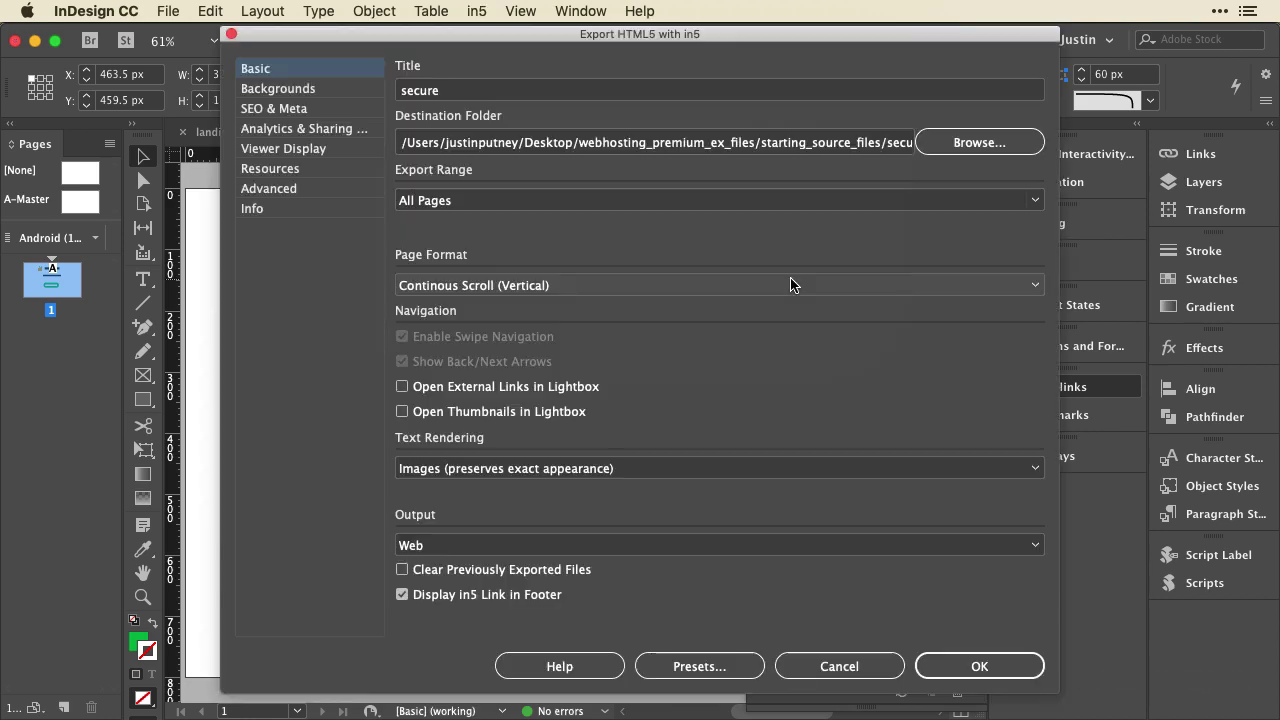
pyautogui.click(490, 595)
pyautogui.click(1016, 668)
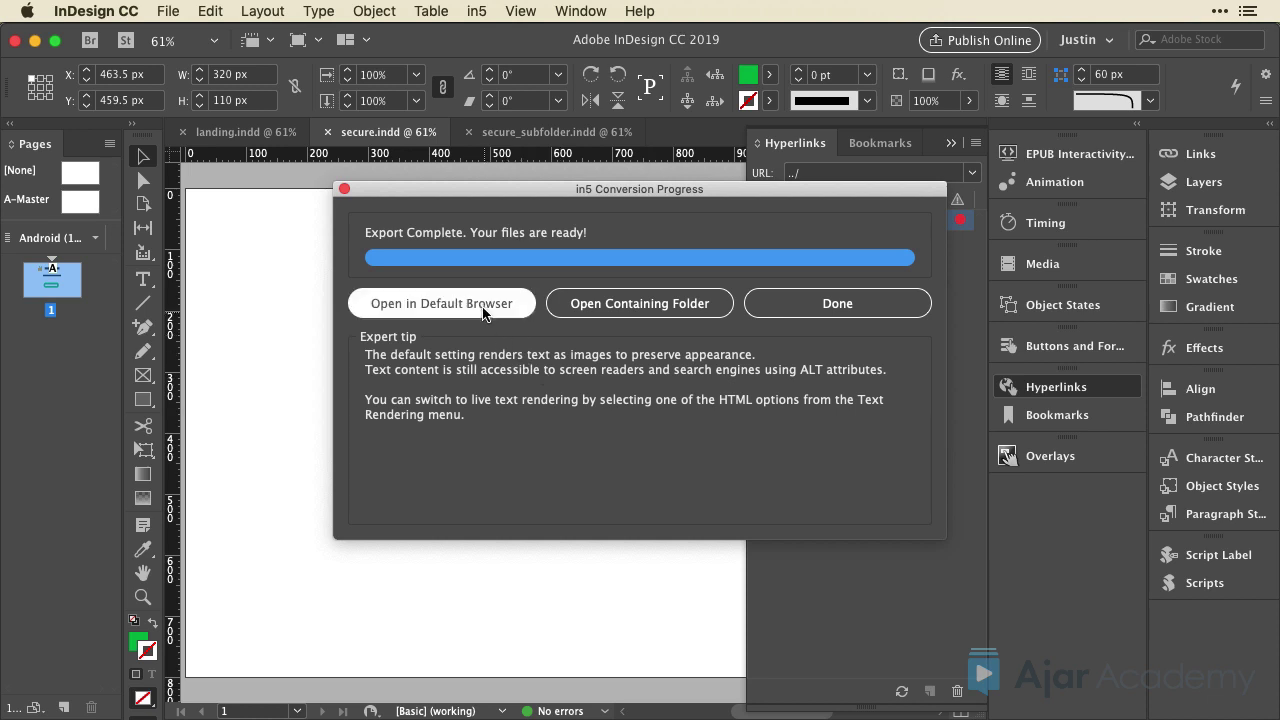
# View the exported secure page in Chrome, test Back to the homepage, and close the Index of tab.
pyautogui.click(483, 305)
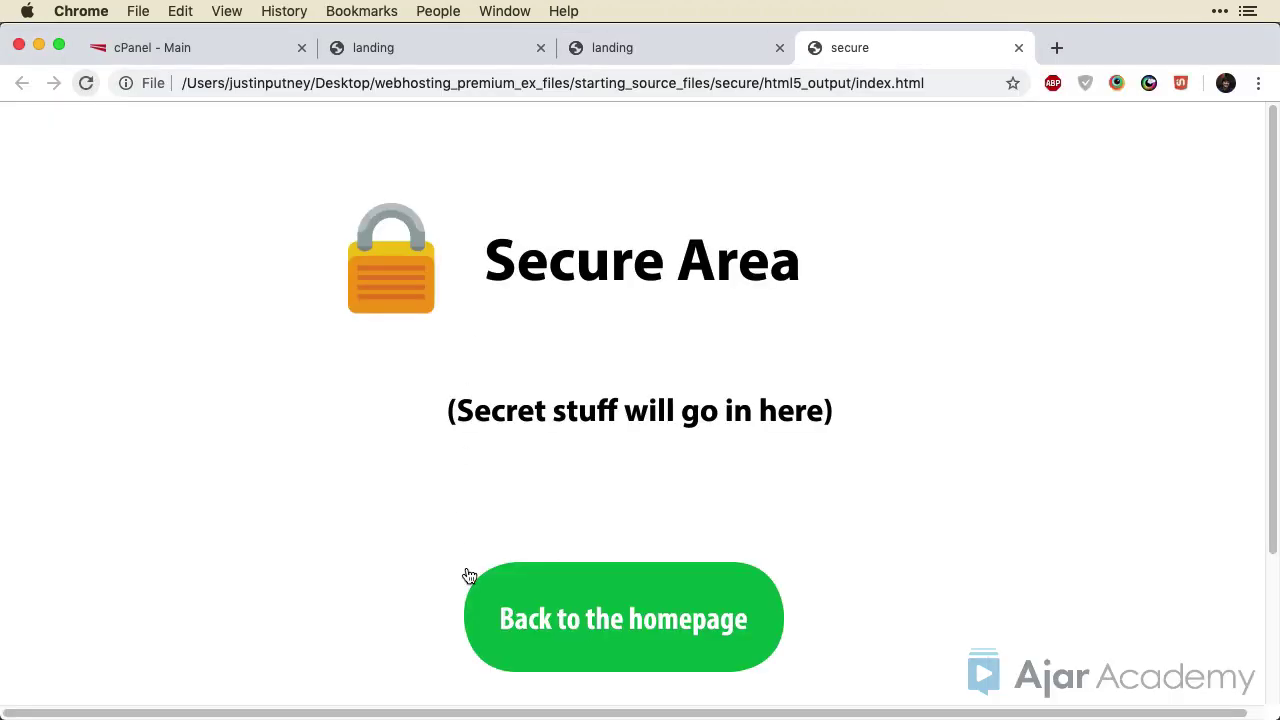
pyautogui.click(533, 607)
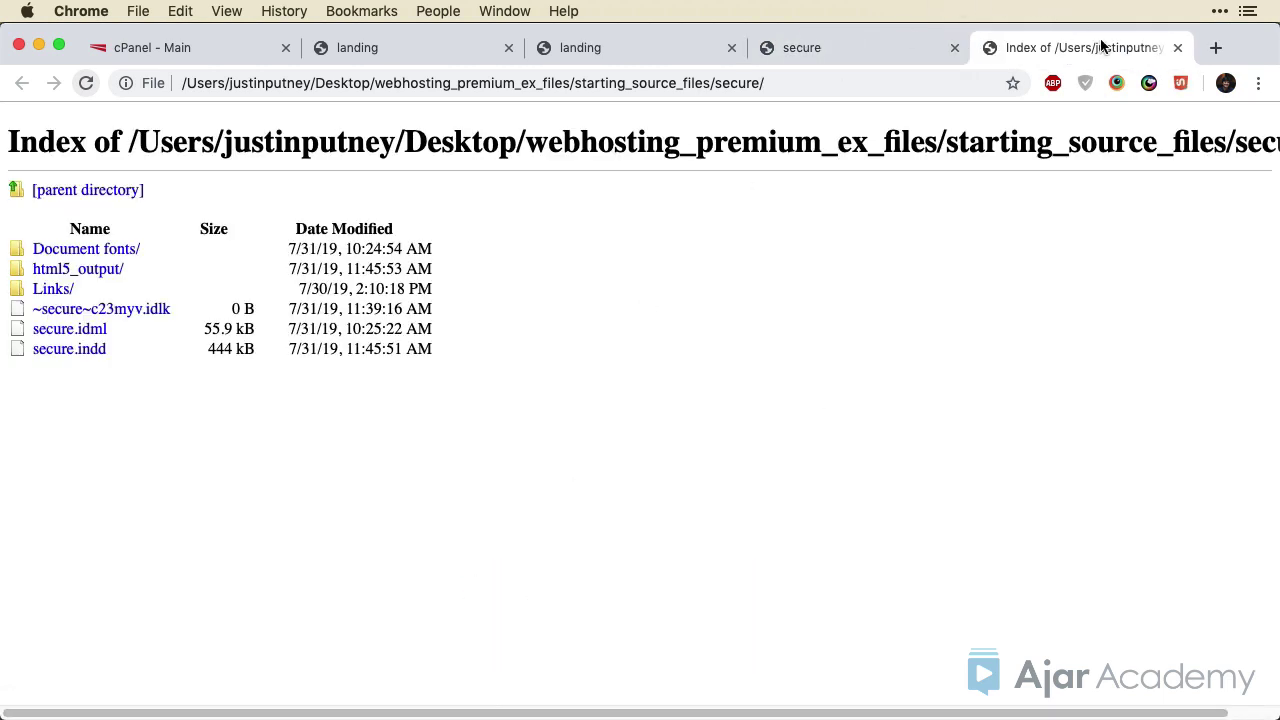
pyautogui.click(1178, 47)
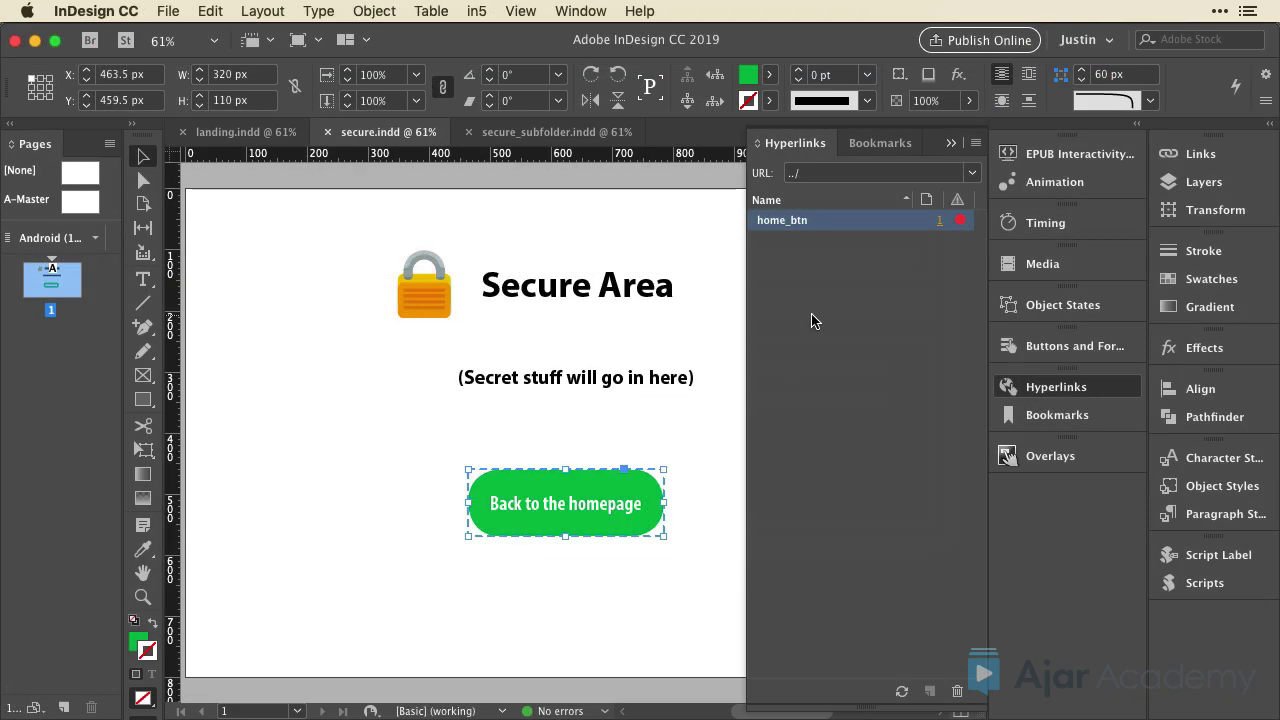
# Set the home_btn hyperlink to launch in Same Window via in5's Hyperlink widget.
pyautogui.click(474, 12)
pyautogui.moveTo(560, 66)
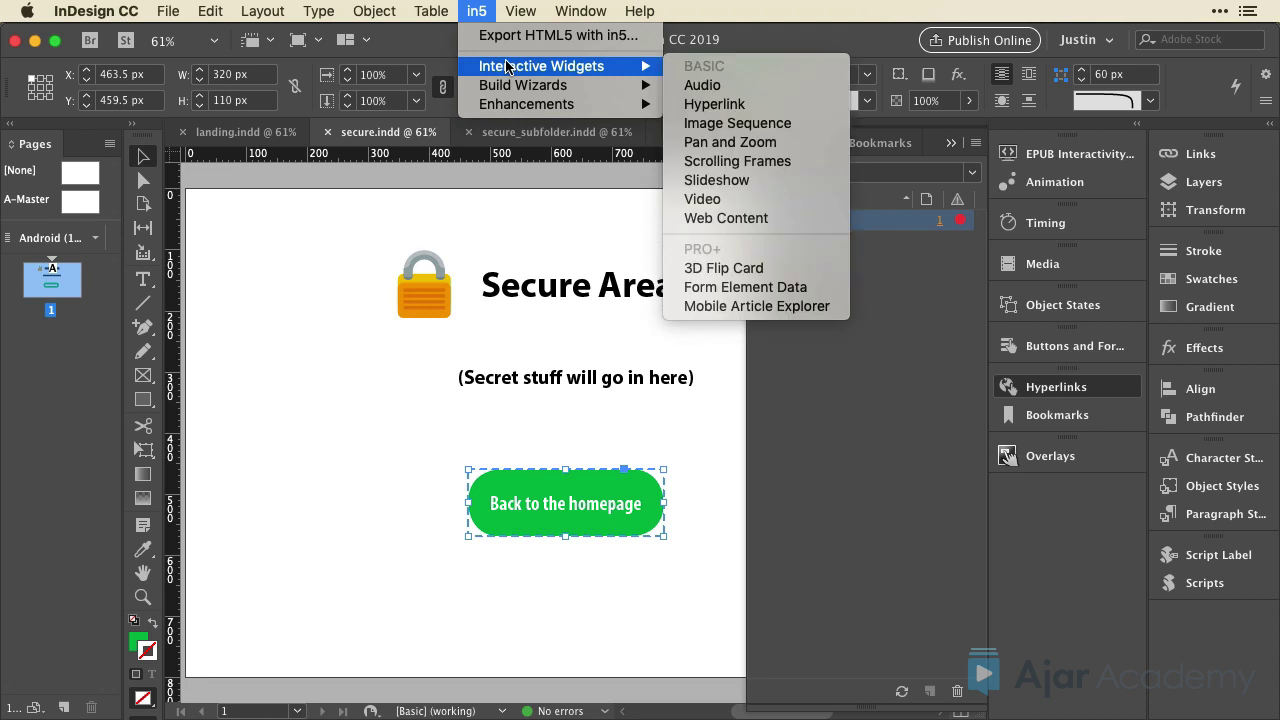
pyautogui.click(714, 104)
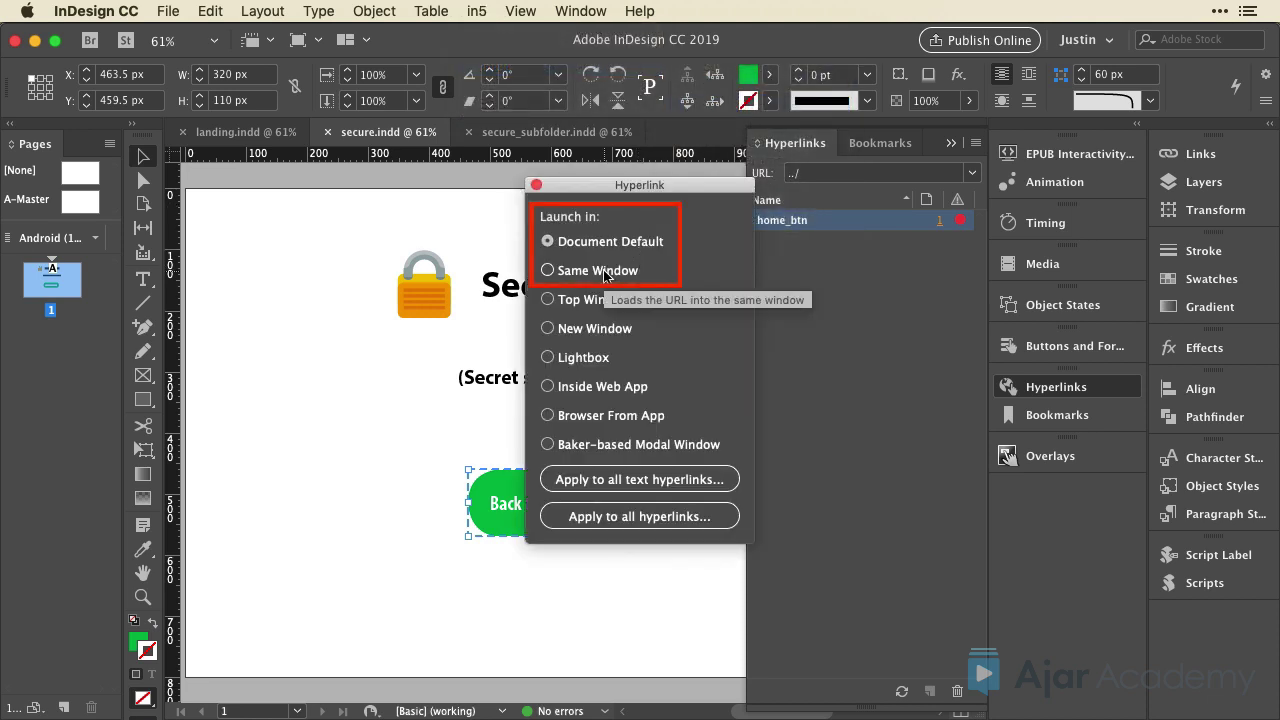
pyautogui.click(603, 272)
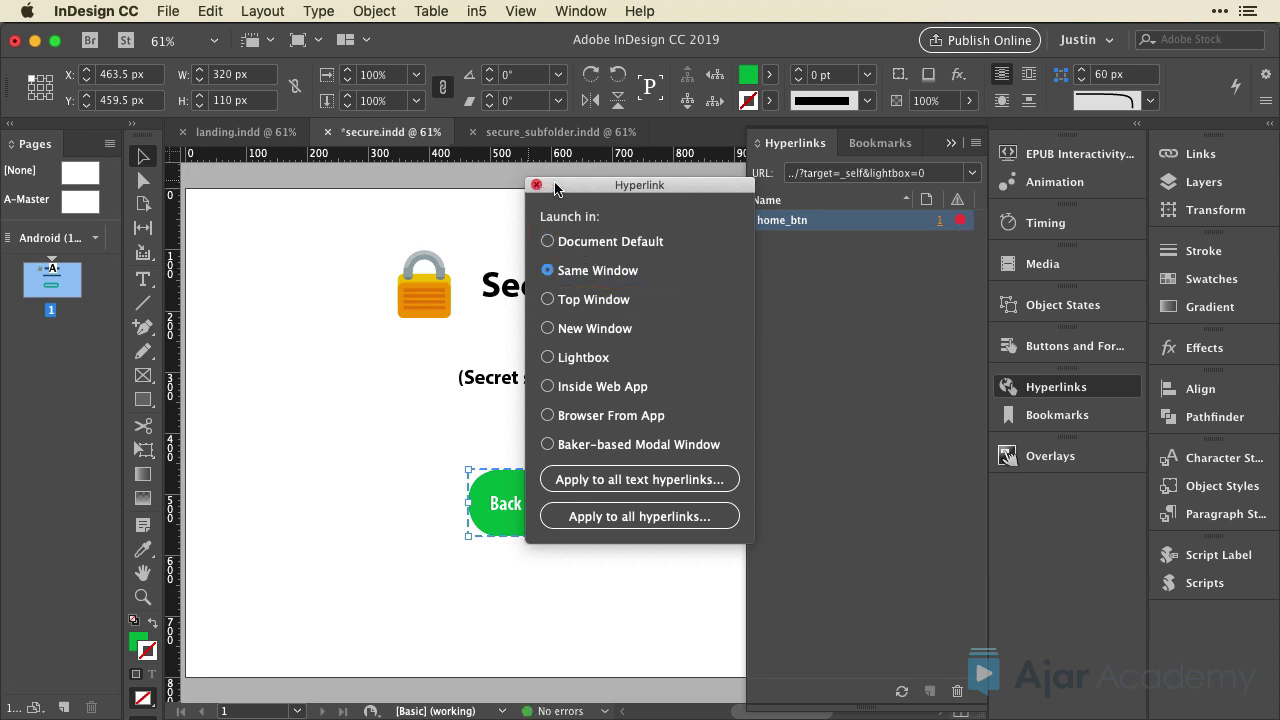
pyautogui.moveTo(555, 188); pyautogui.dragTo(723, 312)
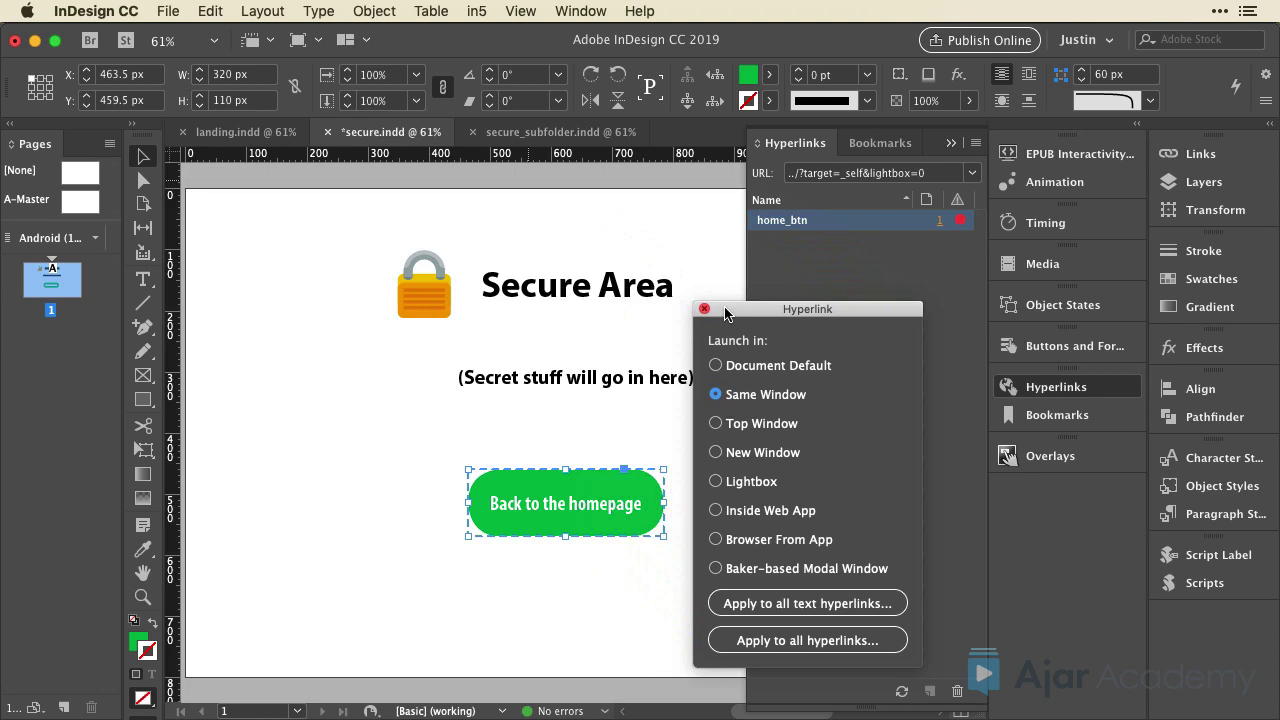
# Save secure.indd and re-export it to HTML5 with in5.
pyautogui.click(165, 10)
pyautogui.click(232, 143)
pyautogui.click(478, 10)
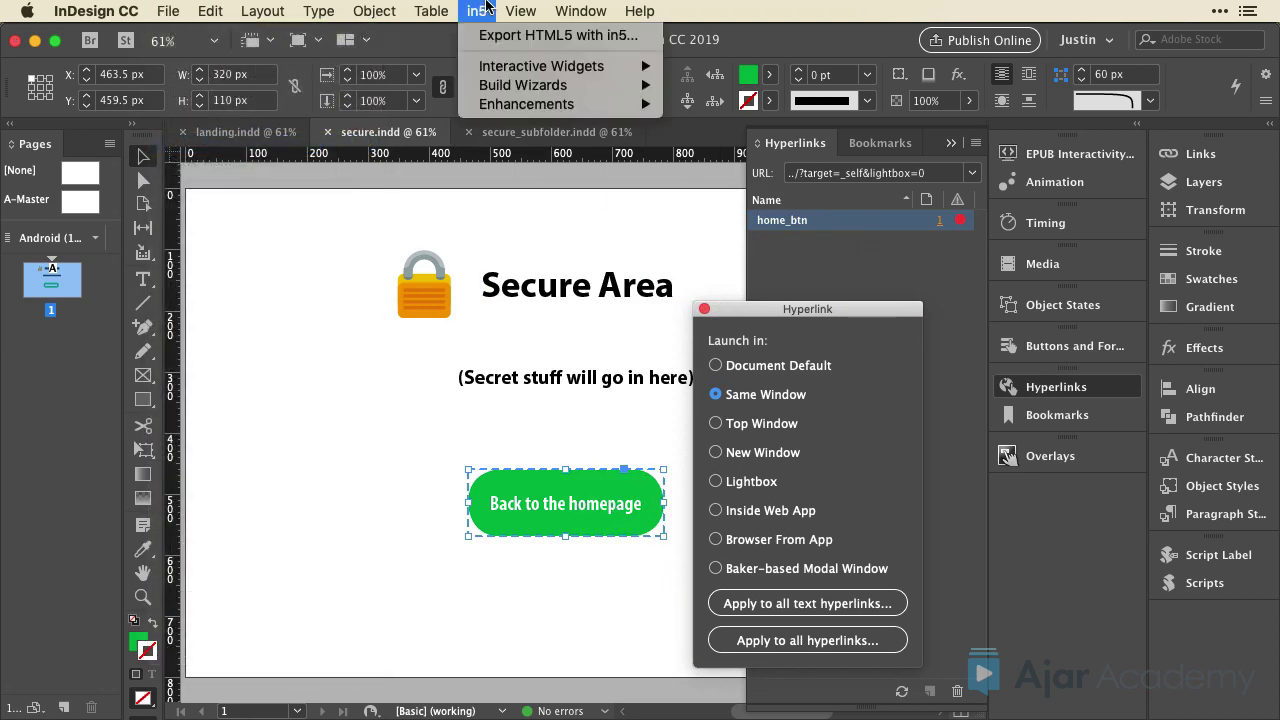
pyautogui.click(496, 36)
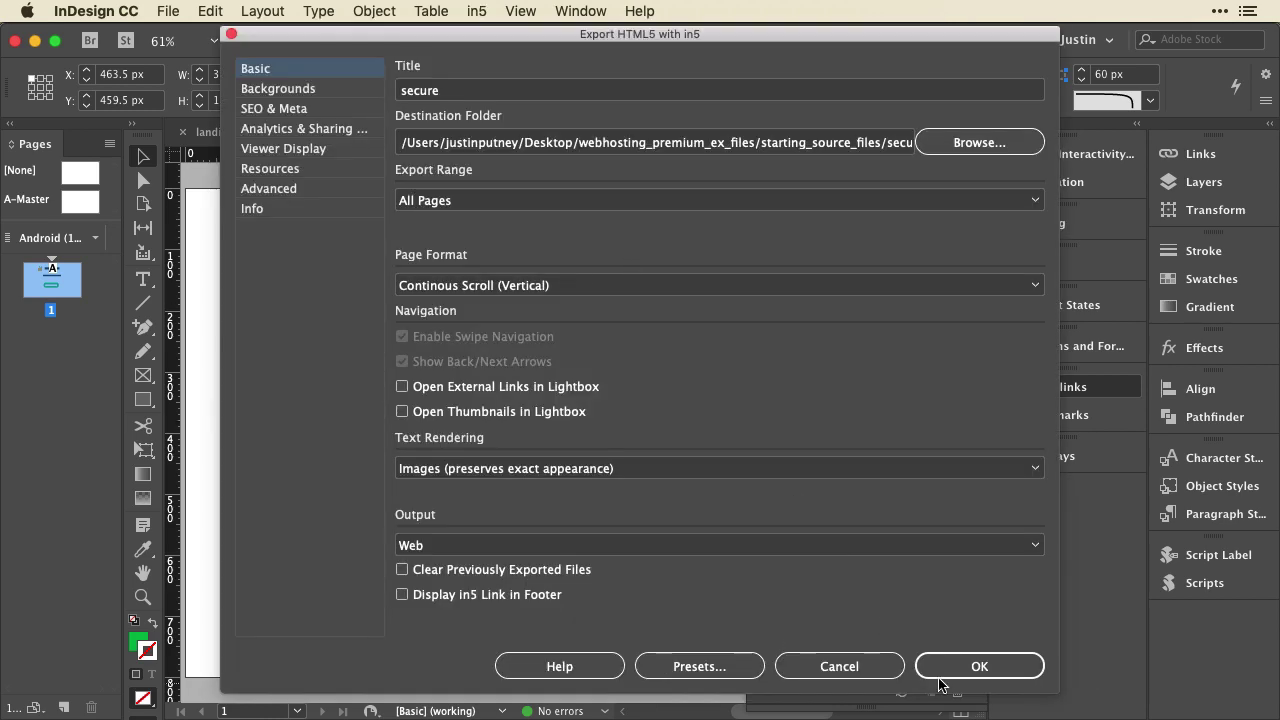
pyautogui.click(945, 666)
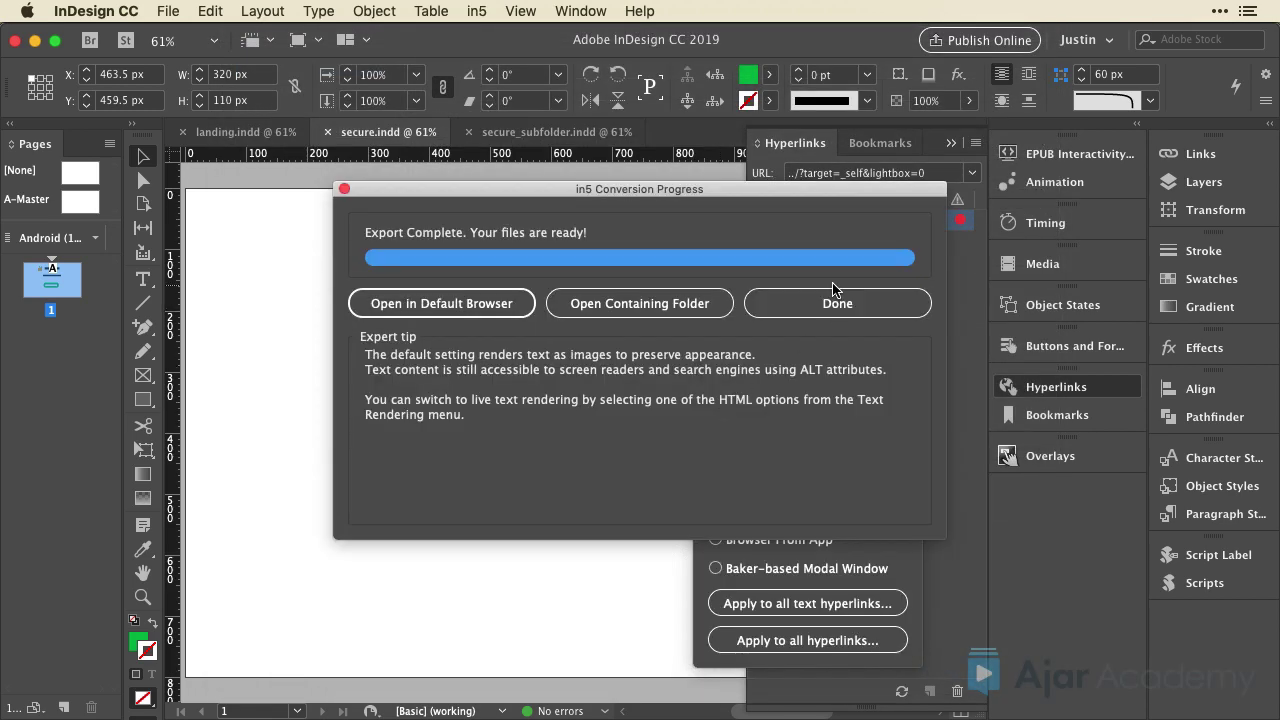
pyautogui.click(833, 300)
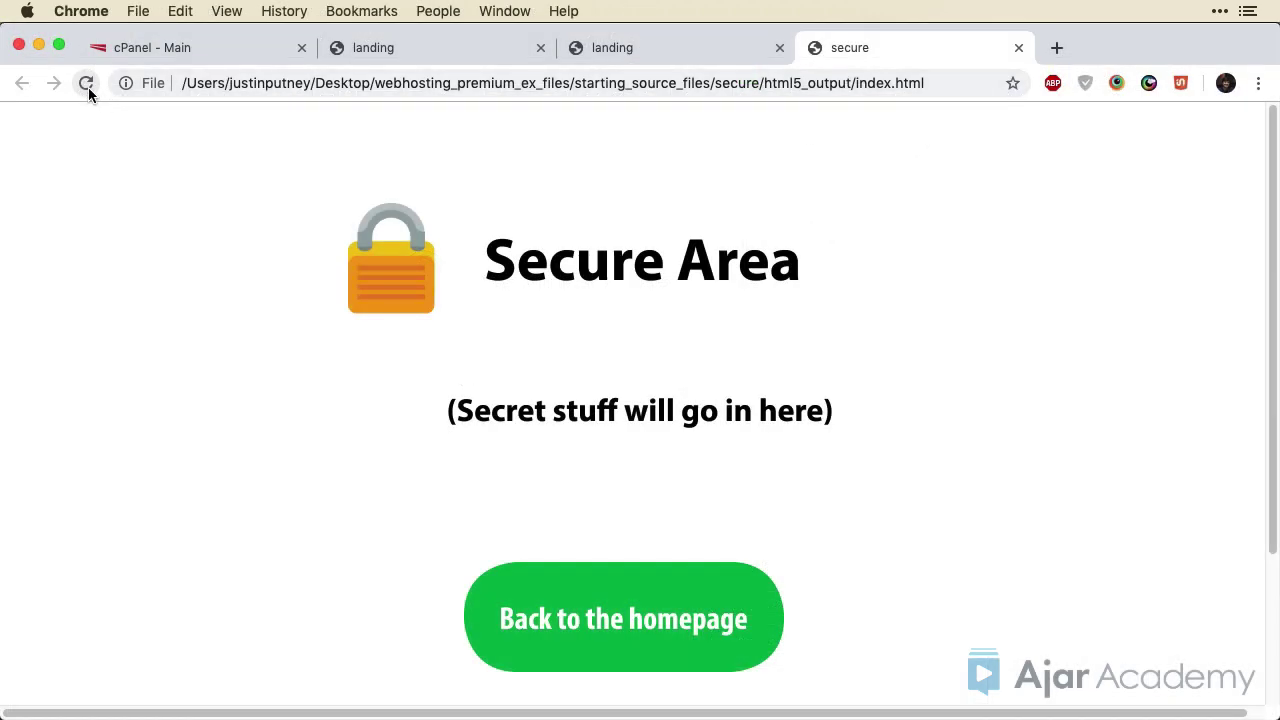
# Reload the secure page in Chrome, check Back to the homepage stays in the same tab, and go back.
pyautogui.click(87, 84)
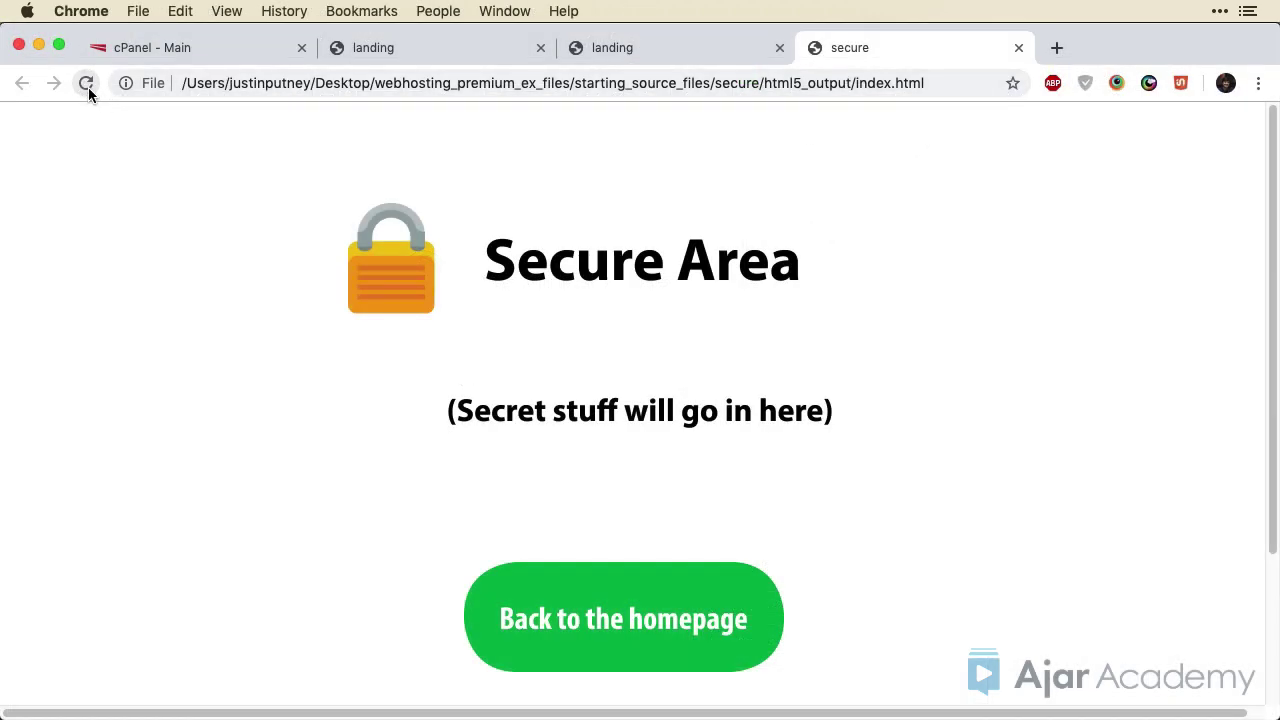
pyautogui.click(508, 604)
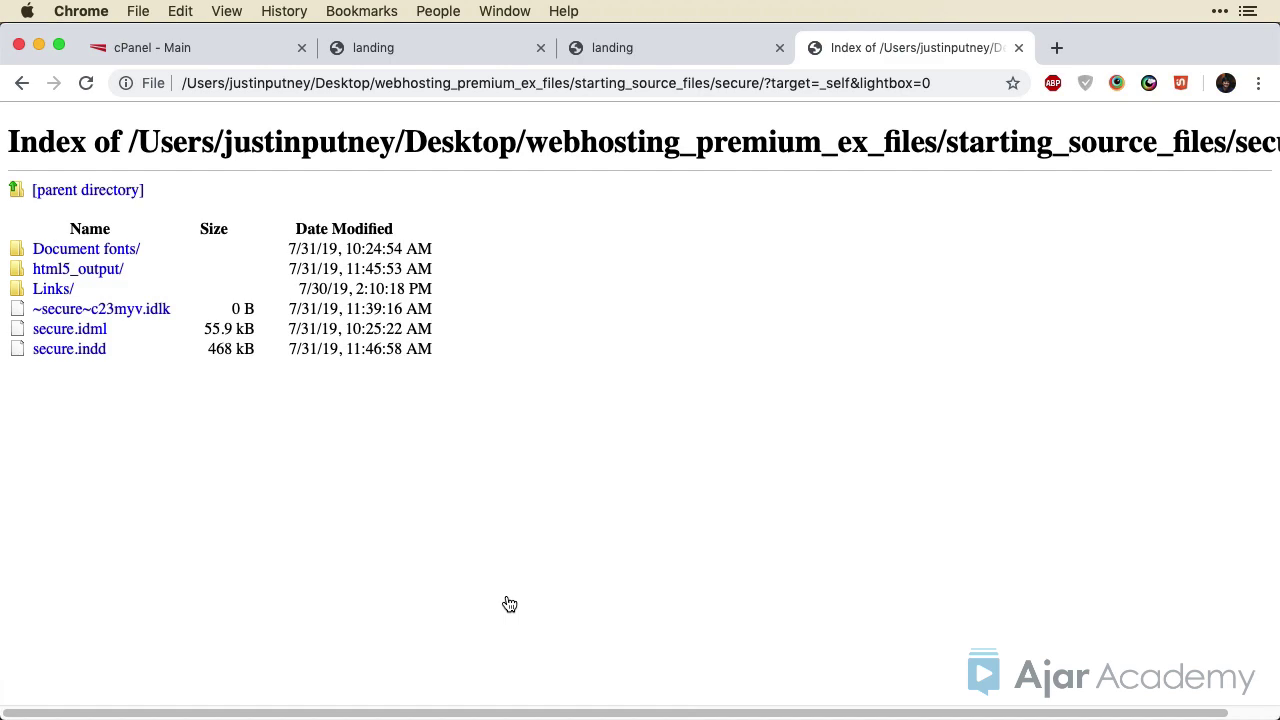
pyautogui.click(20, 86)
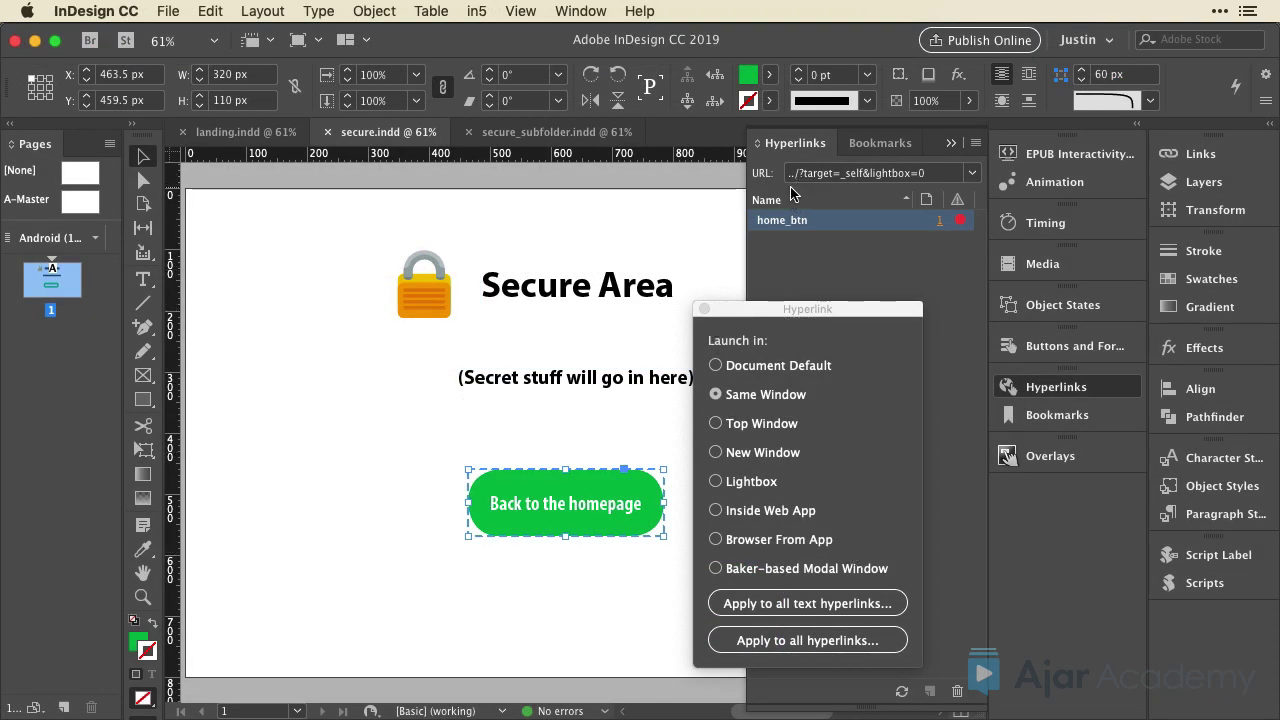
# In secure_subfolder.indd, set the Up one level button's Go To URL to ../ with Same Window launch.
pyautogui.click(555, 132)
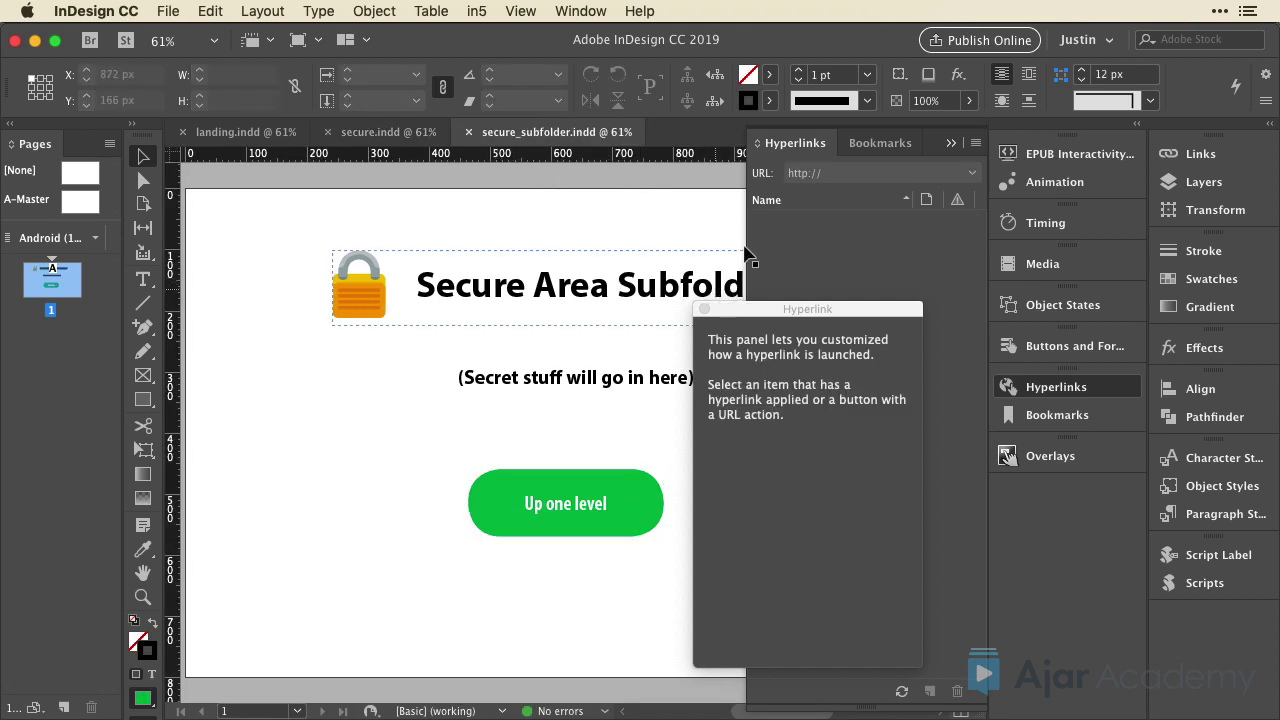
pyautogui.click(594, 505)
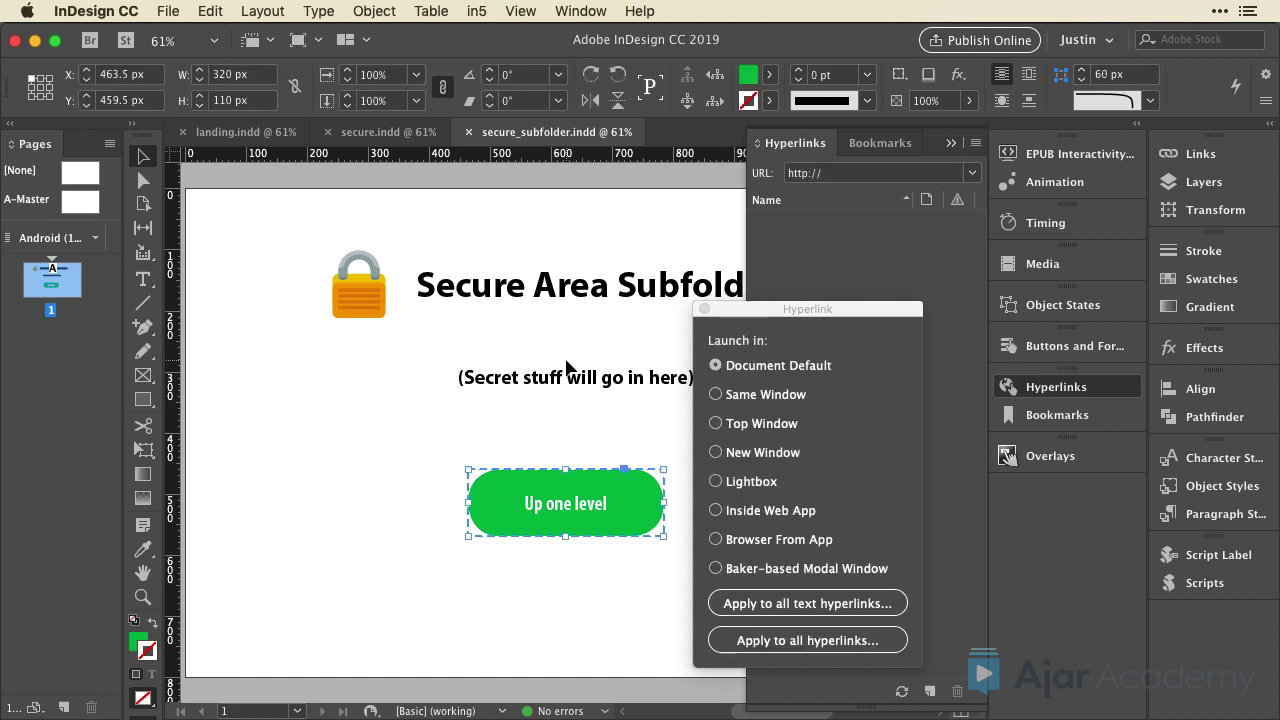
pyautogui.click(1066, 346)
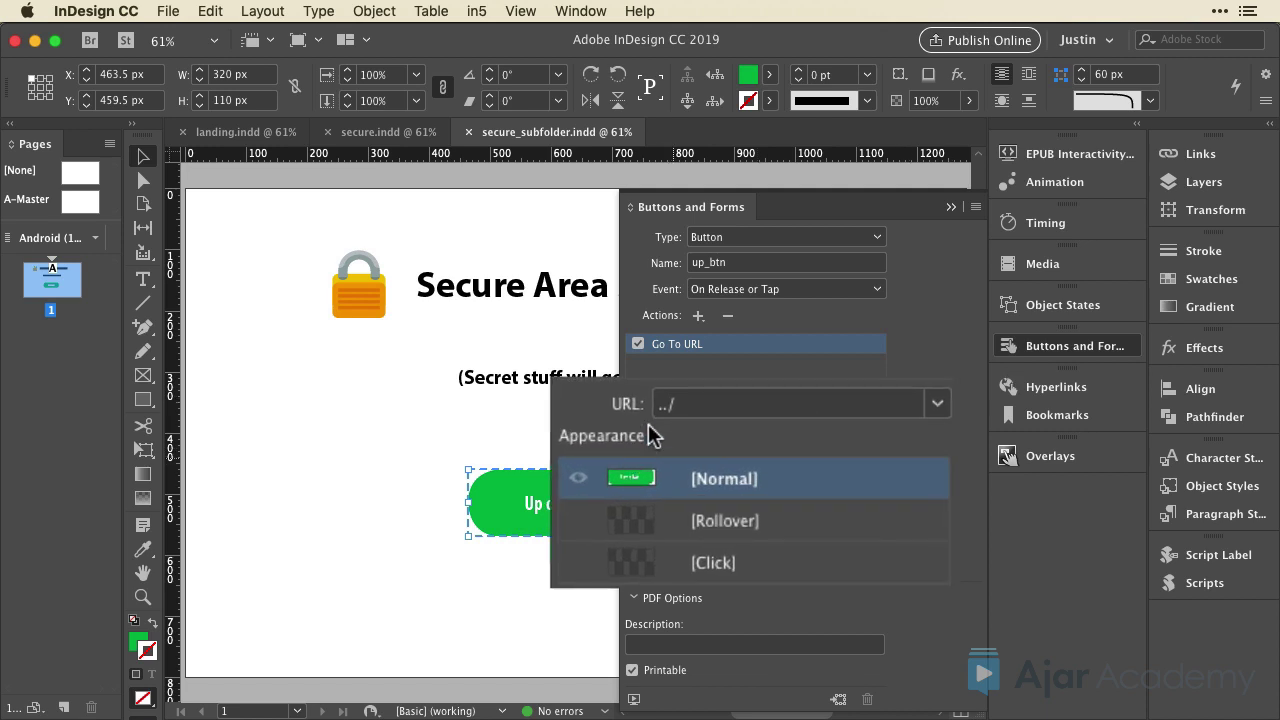
pyautogui.click(686, 406)
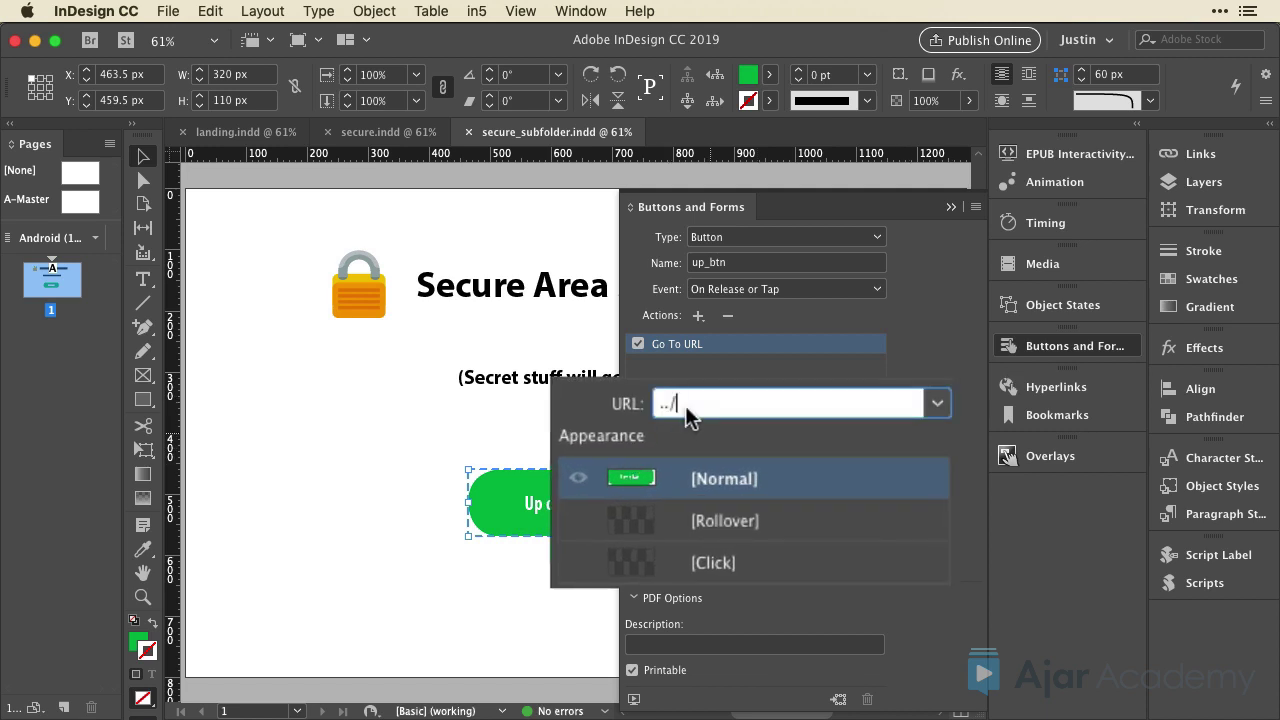
pyautogui.write('../')
pyautogui.press('BackSpace')
pyautogui.press('BackSpace')
pyautogui.press('BackSpace')
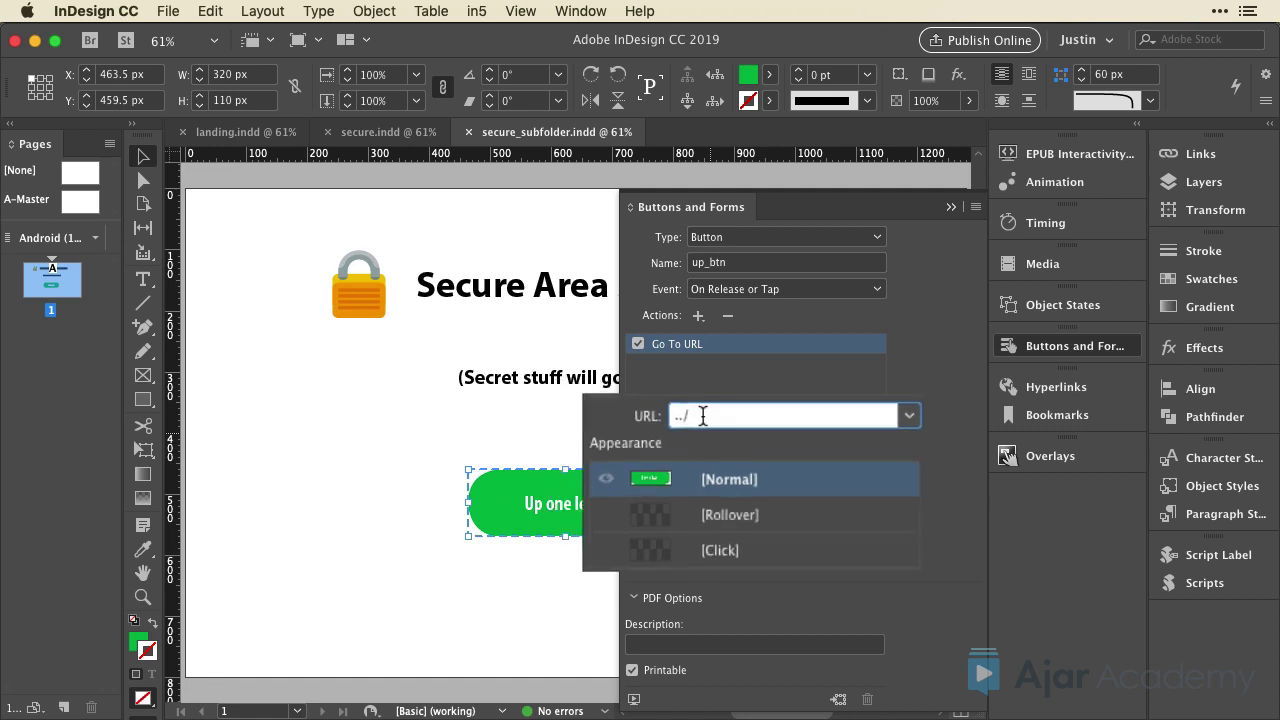
pyautogui.click(1000, 346)
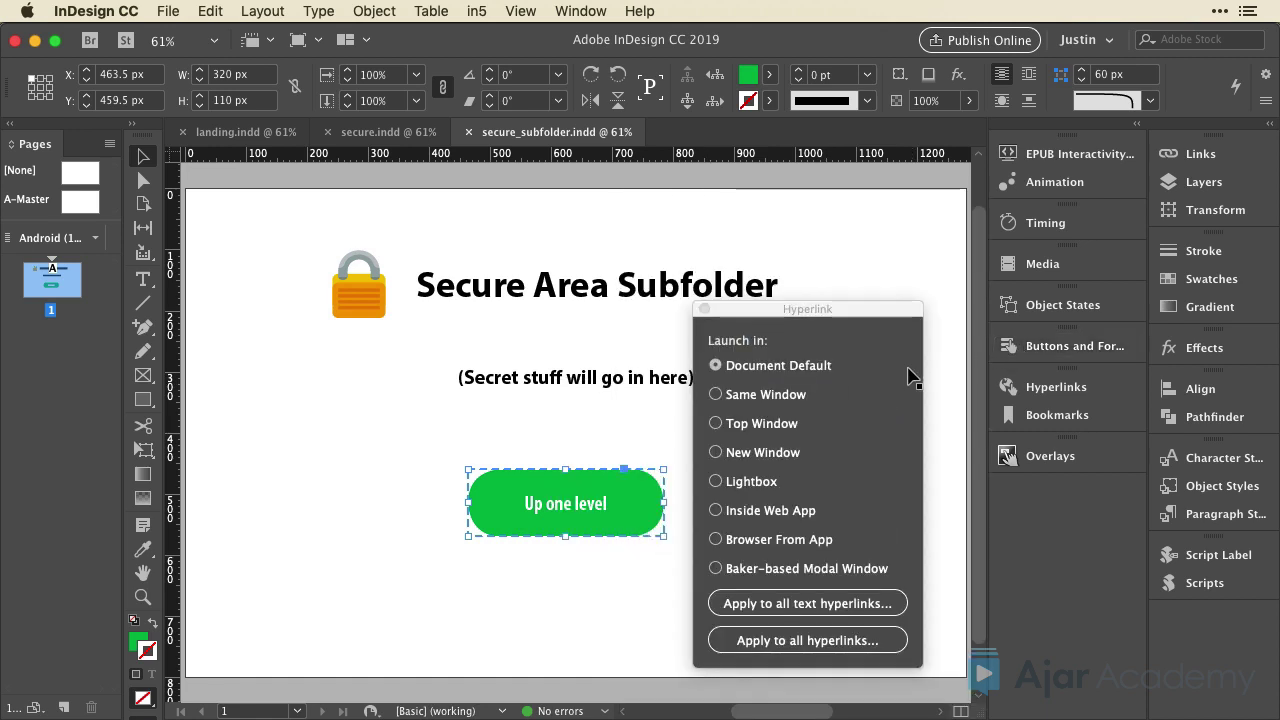
pyautogui.click(731, 396)
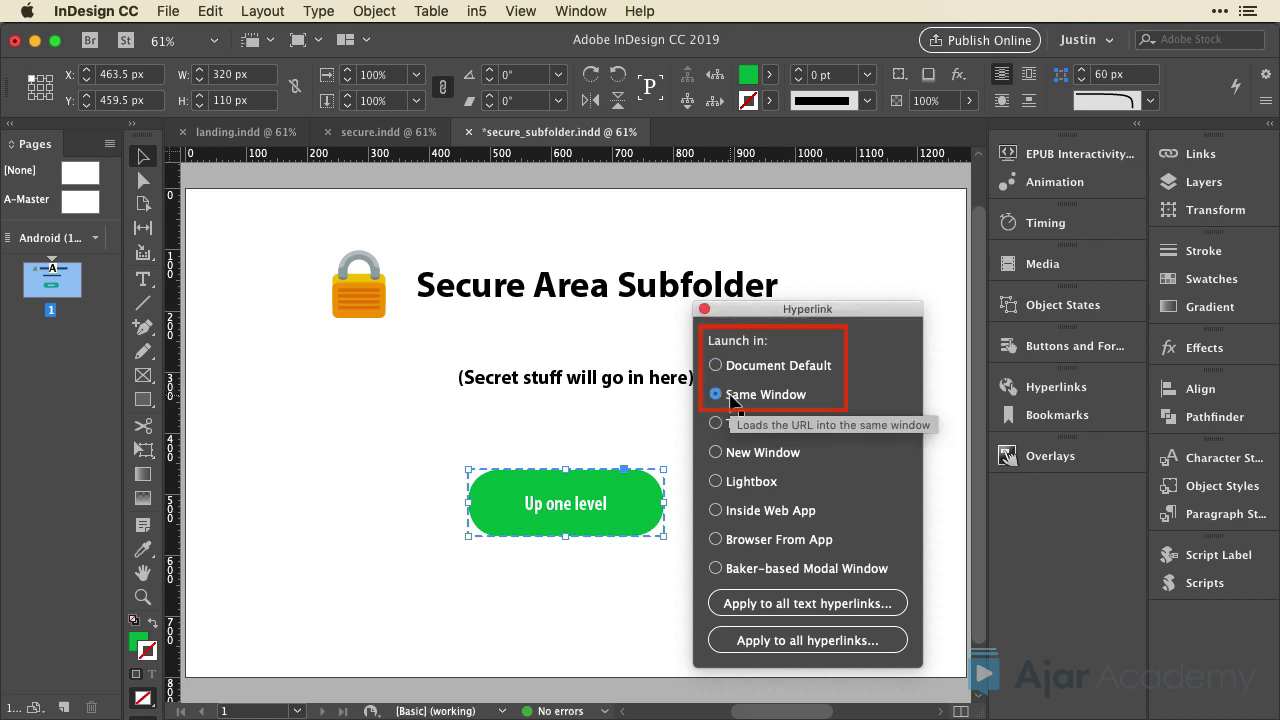